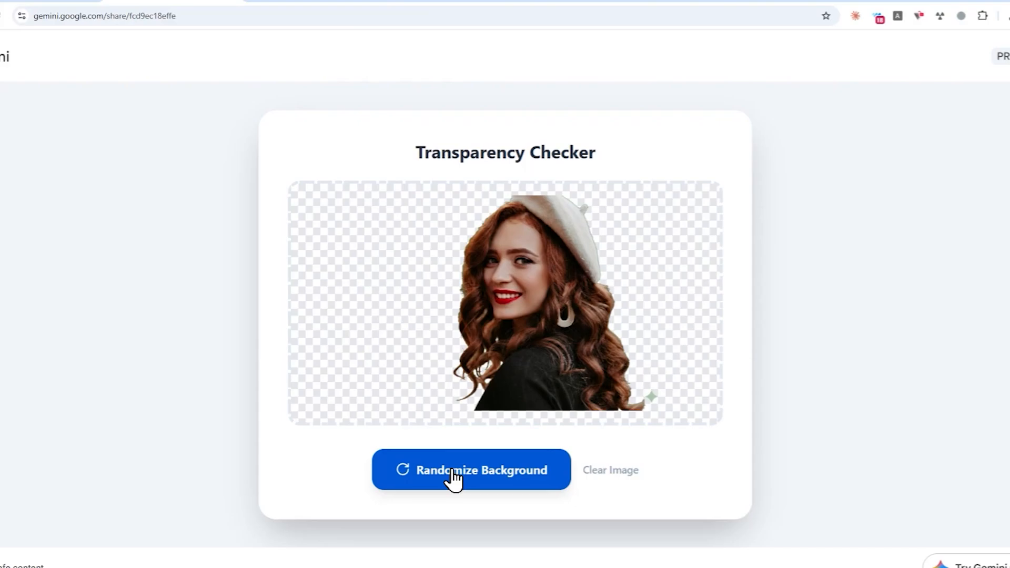
Step: Cycle the cut-out portrait through several random backgrounds in the Transparency Checker, ending on stripes
click(453, 479)
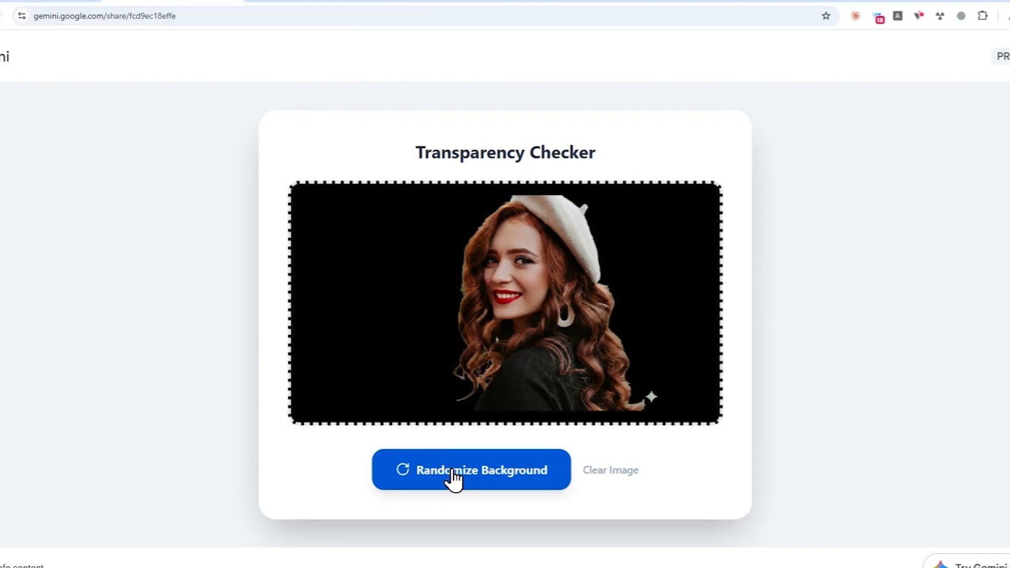
click(453, 479)
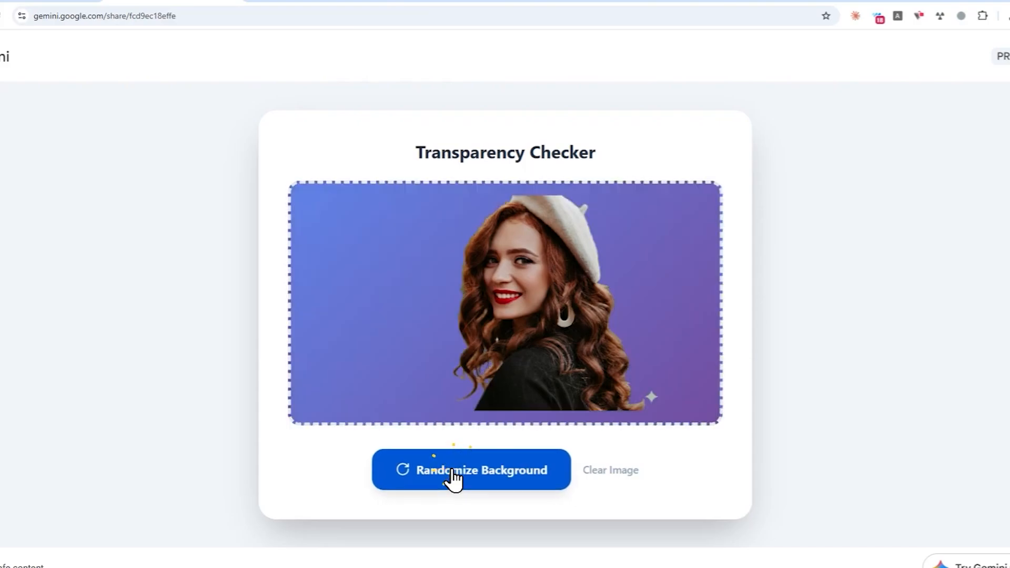
click(452, 479)
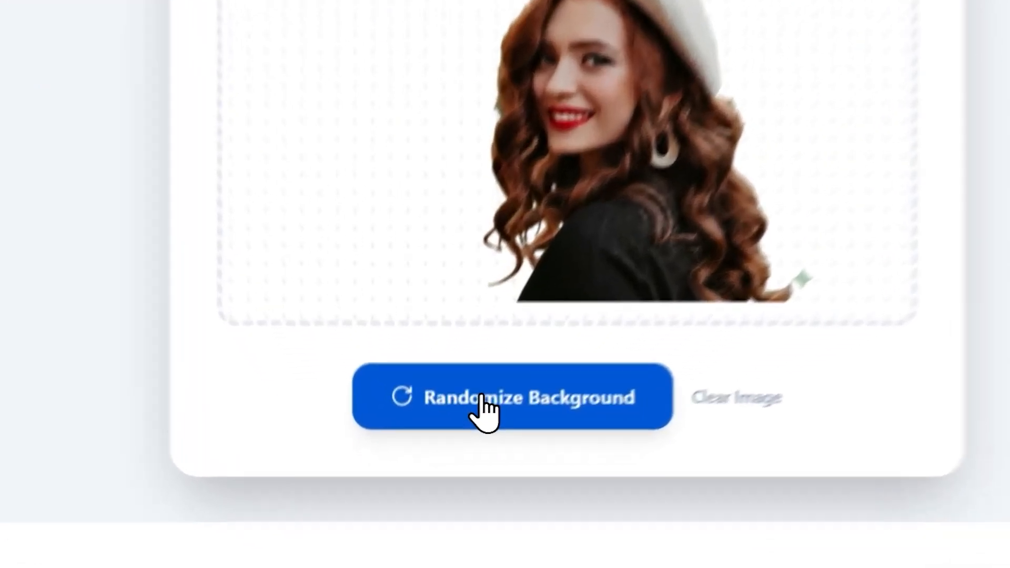
click(453, 479)
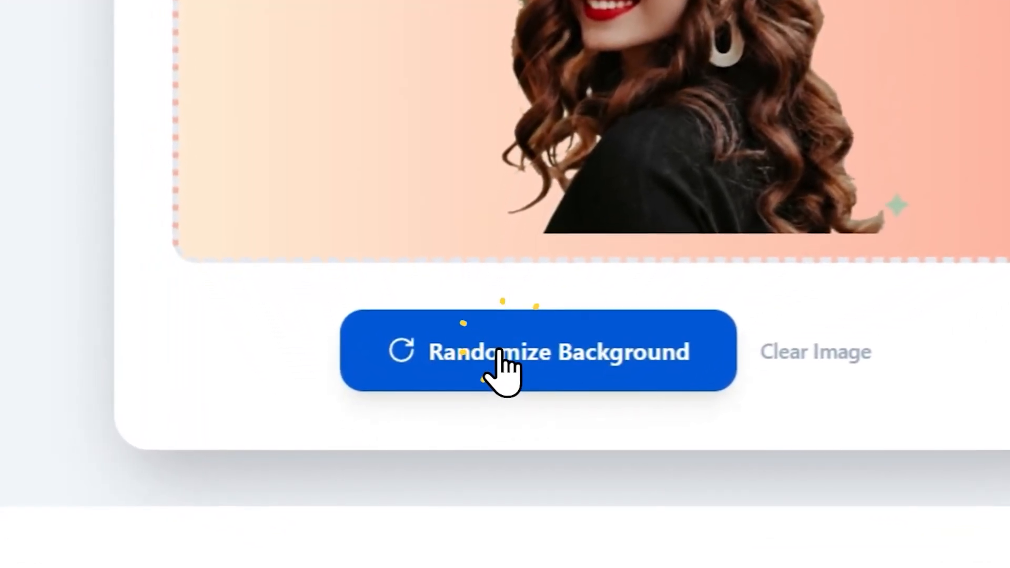
click(499, 351)
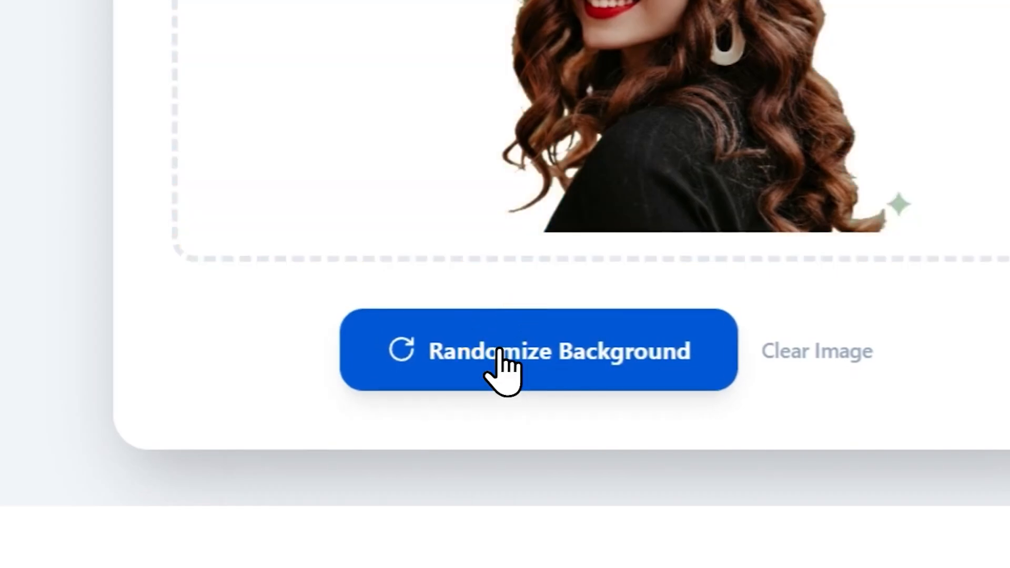
click(500, 351)
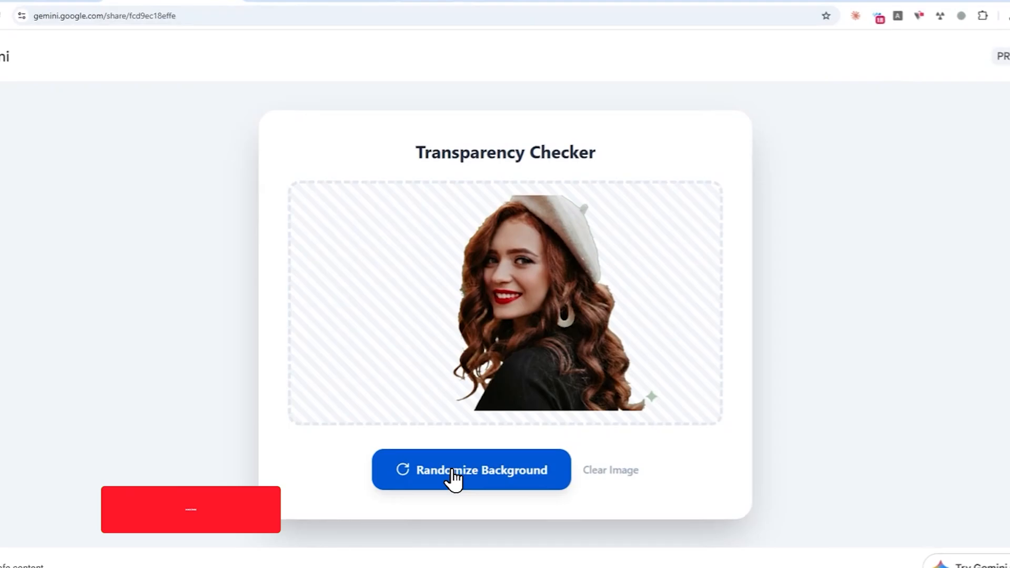
click(452, 470)
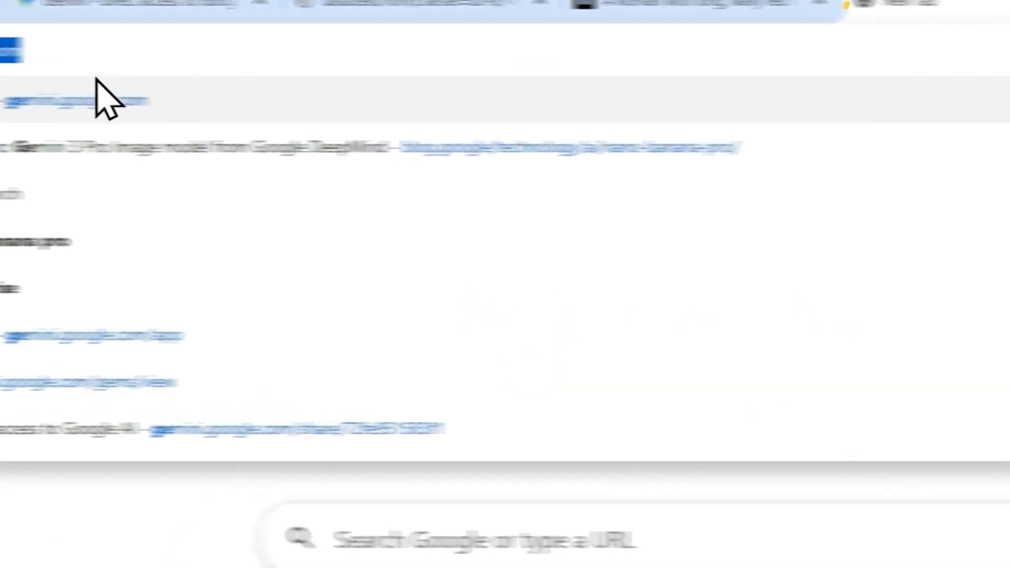
Step: Open Gemini's new-chat page and download the red-haired woman's photo from Unsplash
click(98, 94)
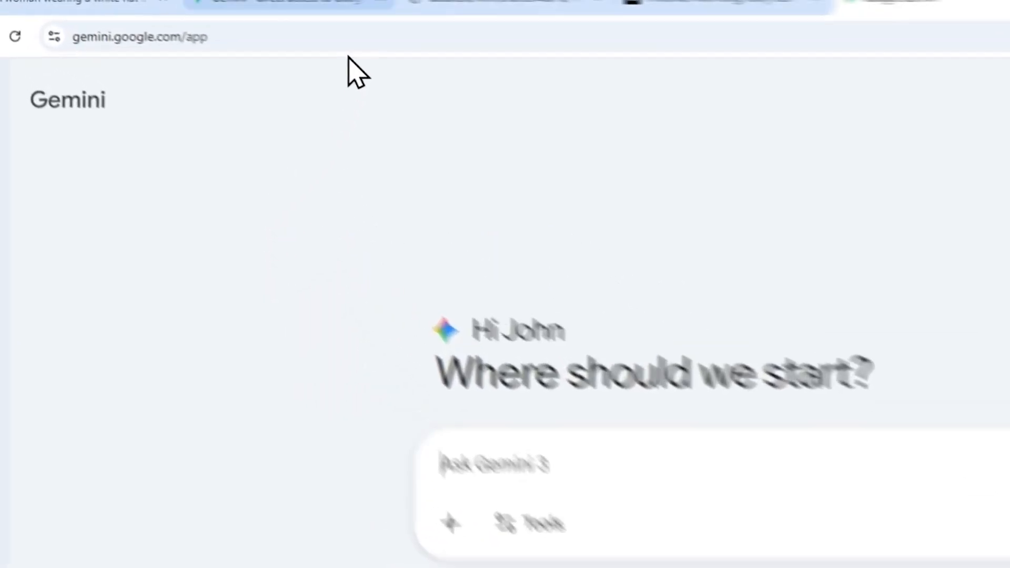
click(199, 1)
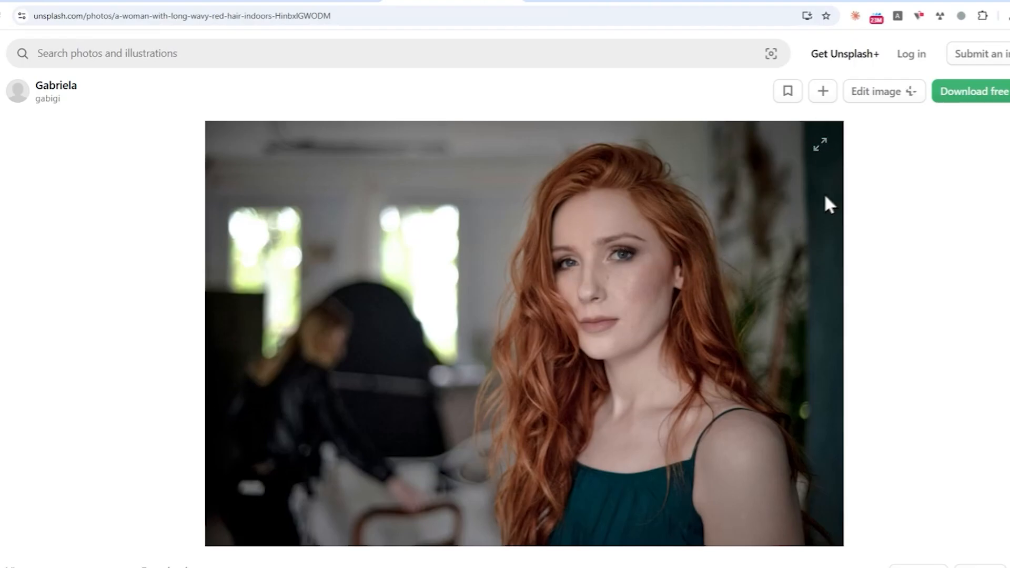
click(955, 107)
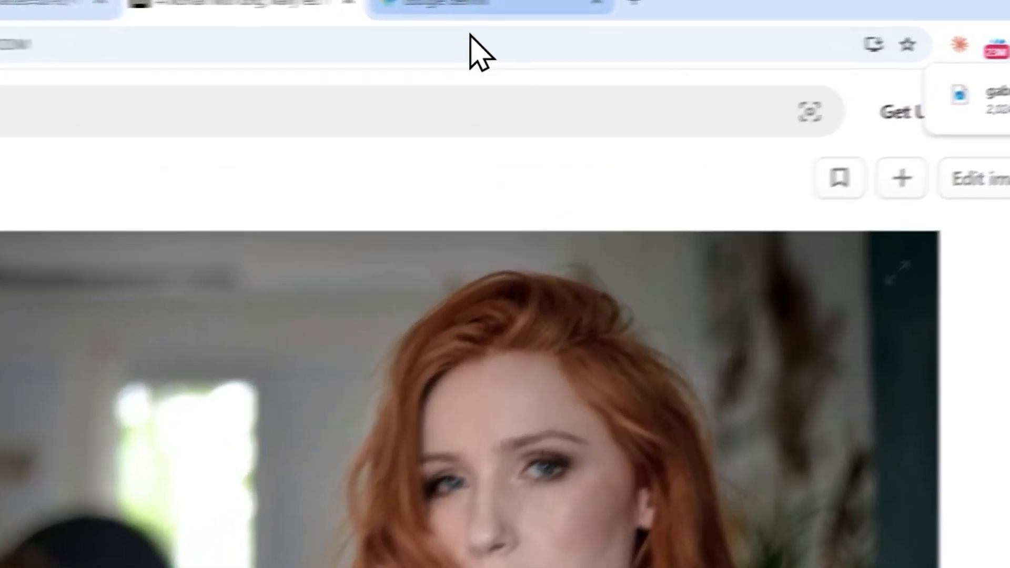
click(463, 4)
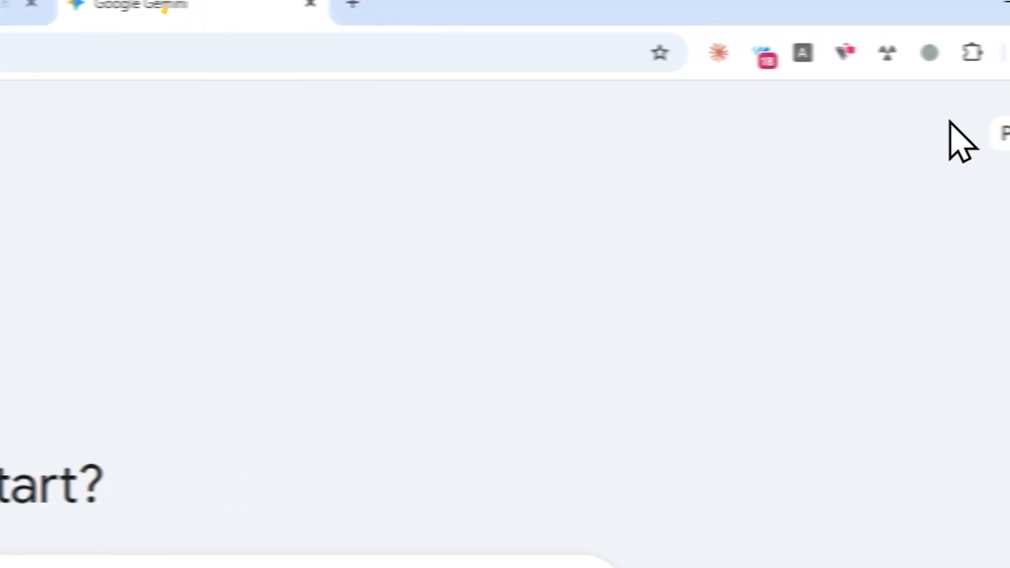
click(1007, 15)
Step: Attach the downloaded portrait and paste 'Please replace the background into a simple pure solid color white.'
drag(747, 163, 428, 255)
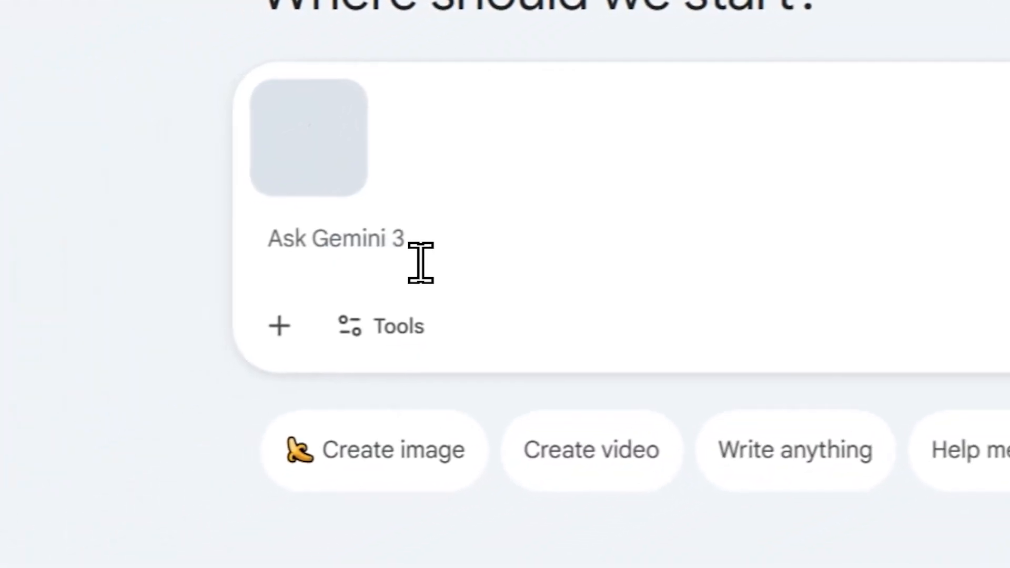
click(420, 260)
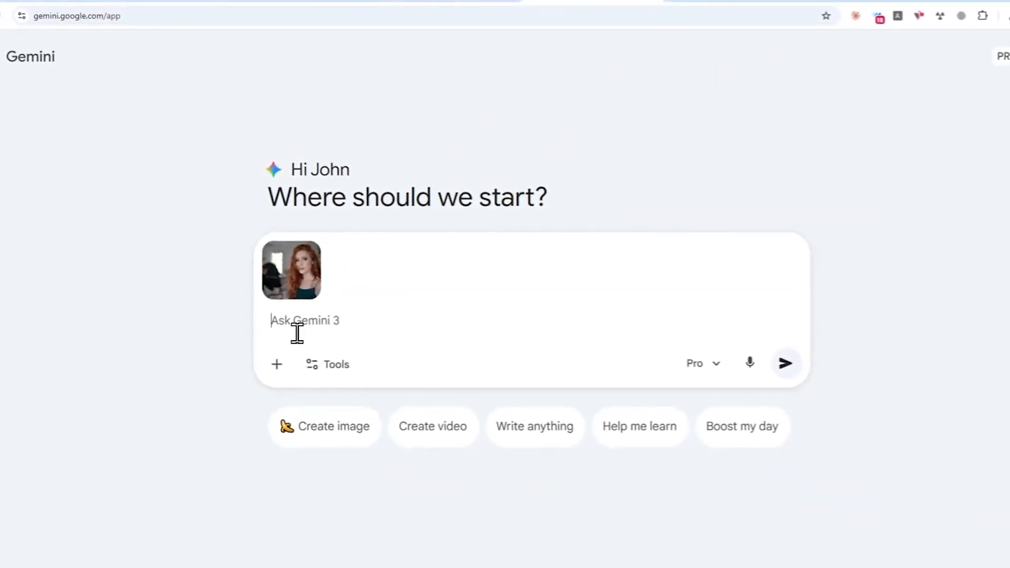
text(Please replace the background into a simple pure solid color white.)
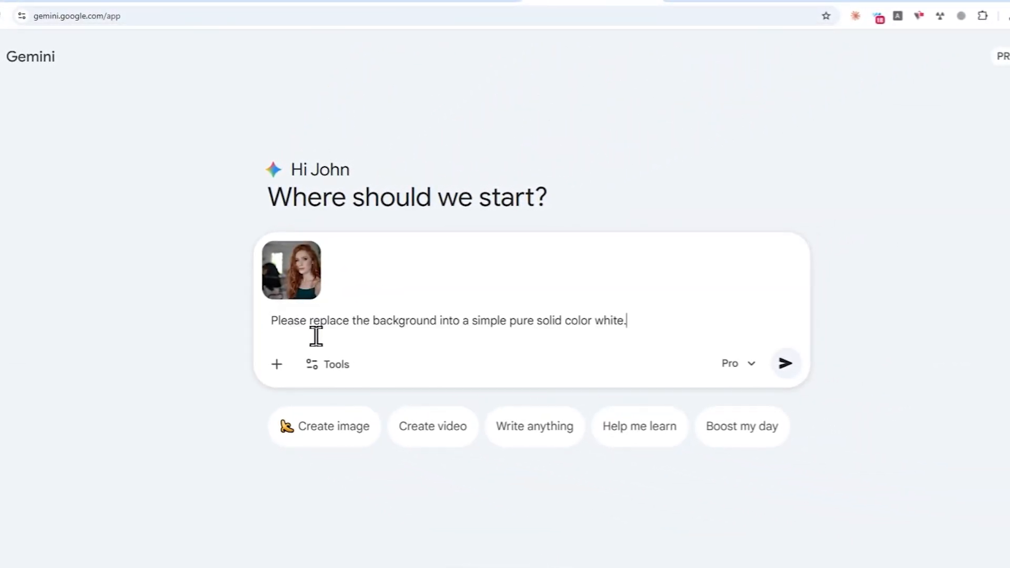
click(374, 321)
click(509, 321)
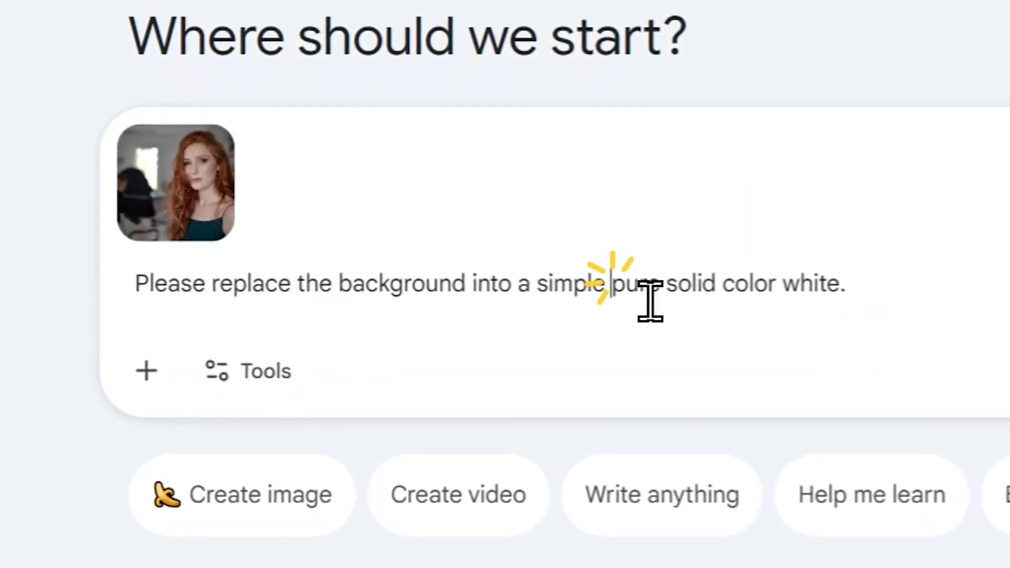
click(842, 306)
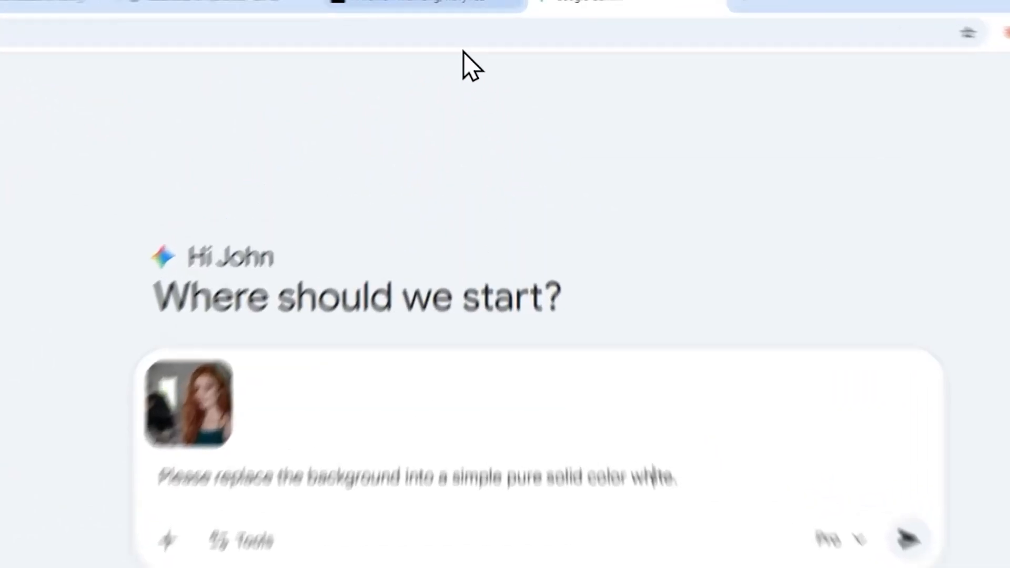
click(402, 5)
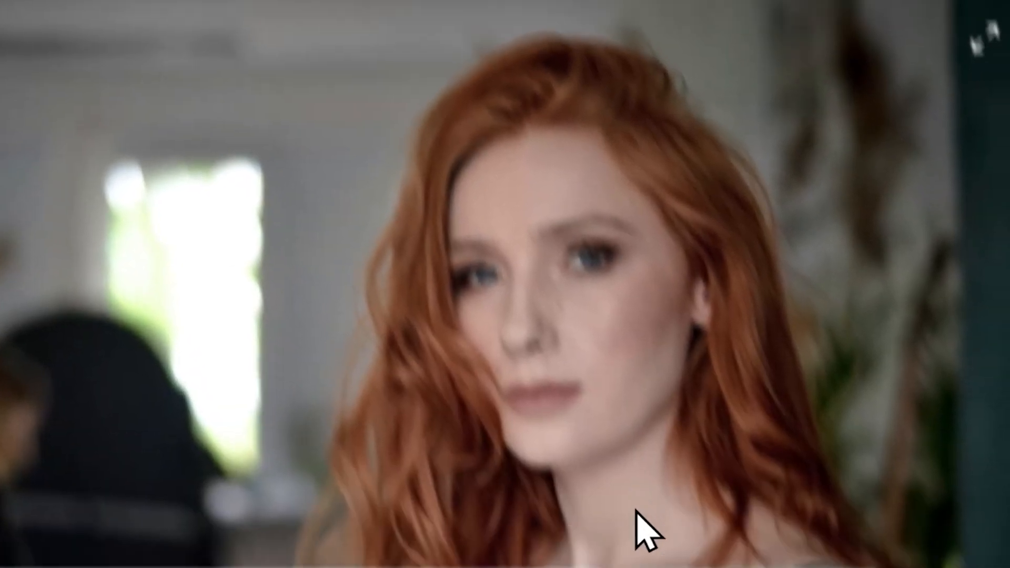
Step: Dismiss Unsplash's Say thanks! popup and return to the Gemini prompt with the white-background request
click(524, 412)
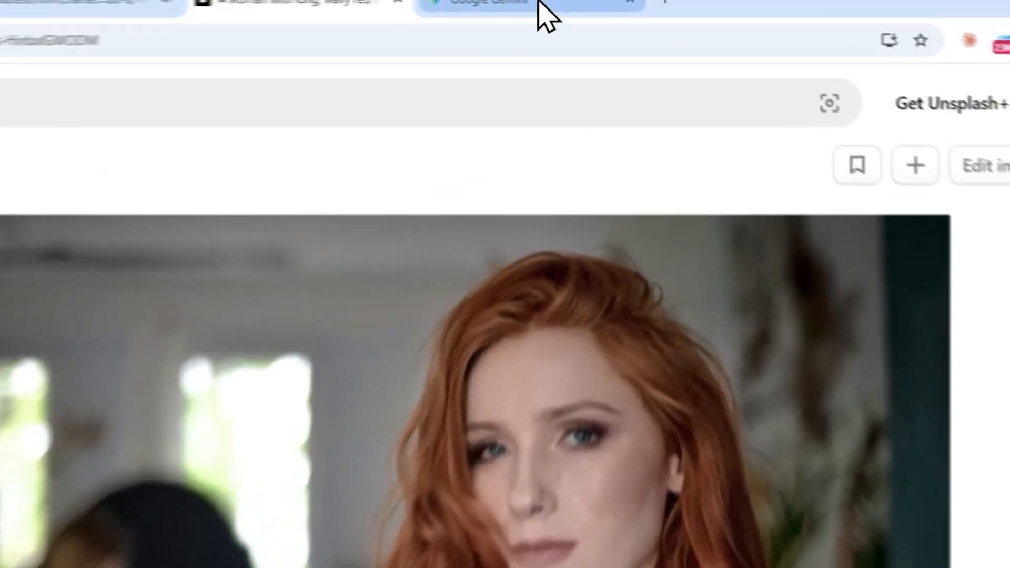
click(594, 2)
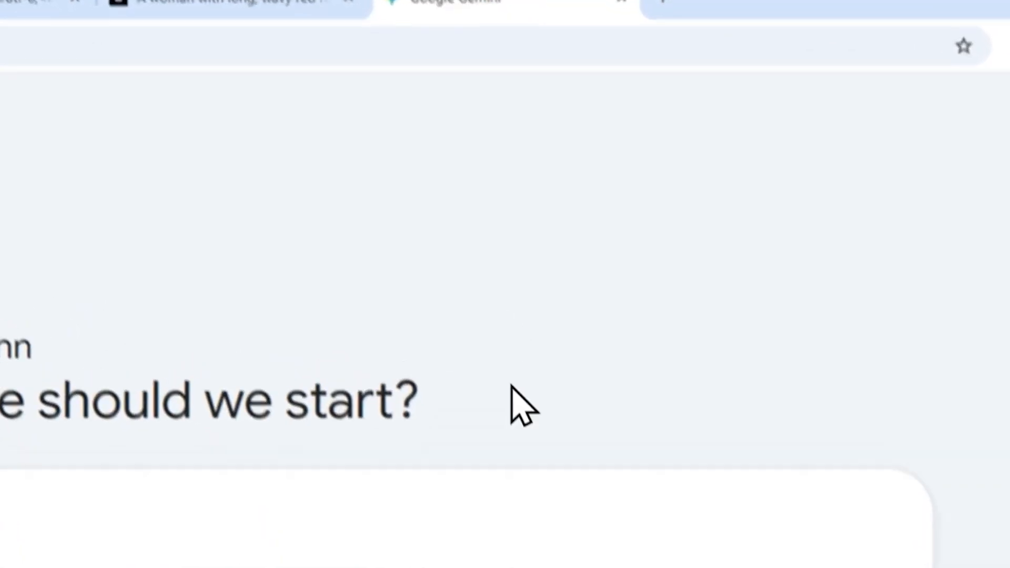
double_click(631, 328)
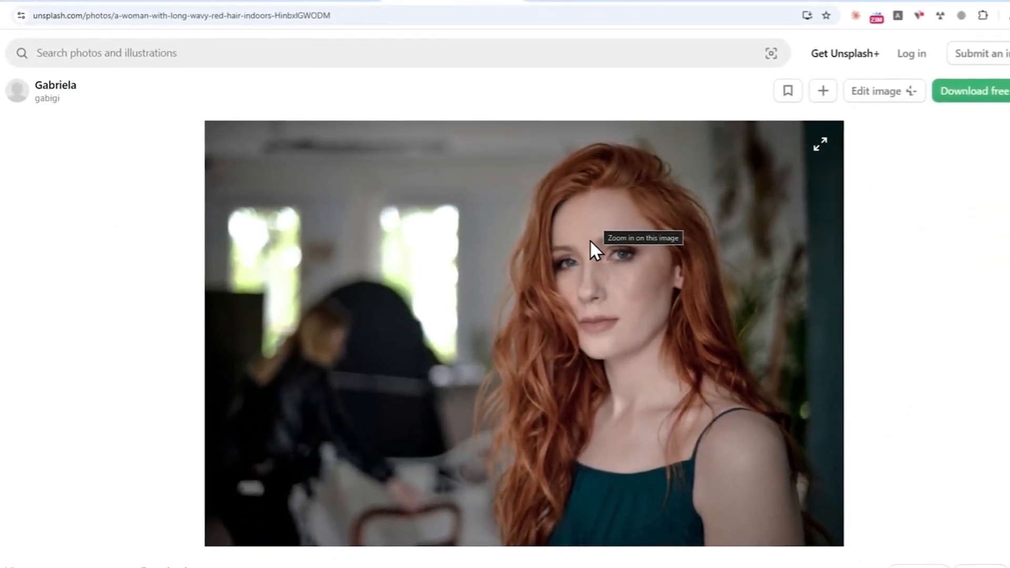
click(588, 1)
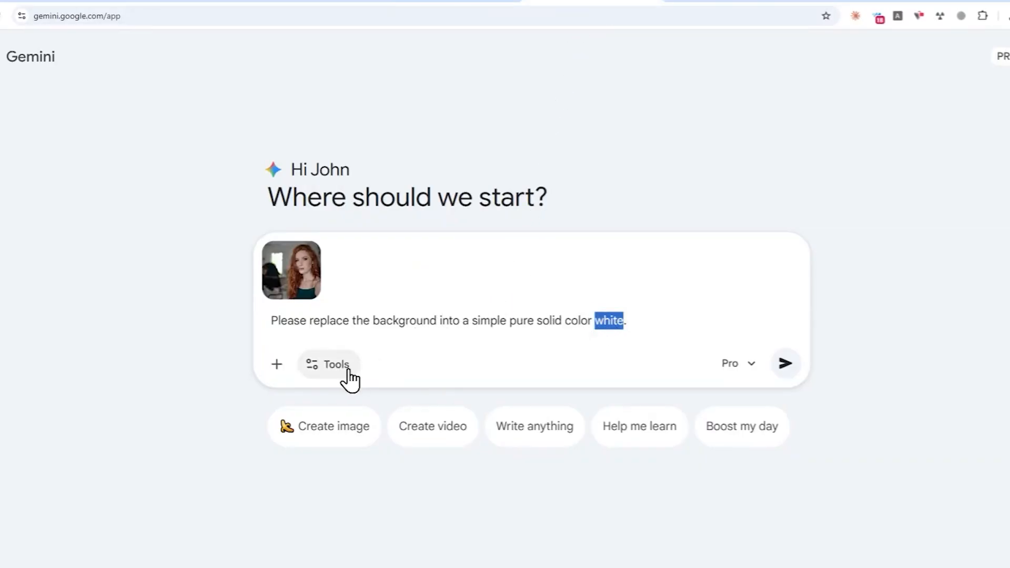
Step: Send the portrait with its white-background request in Create images mode using the Thinking model
click(347, 371)
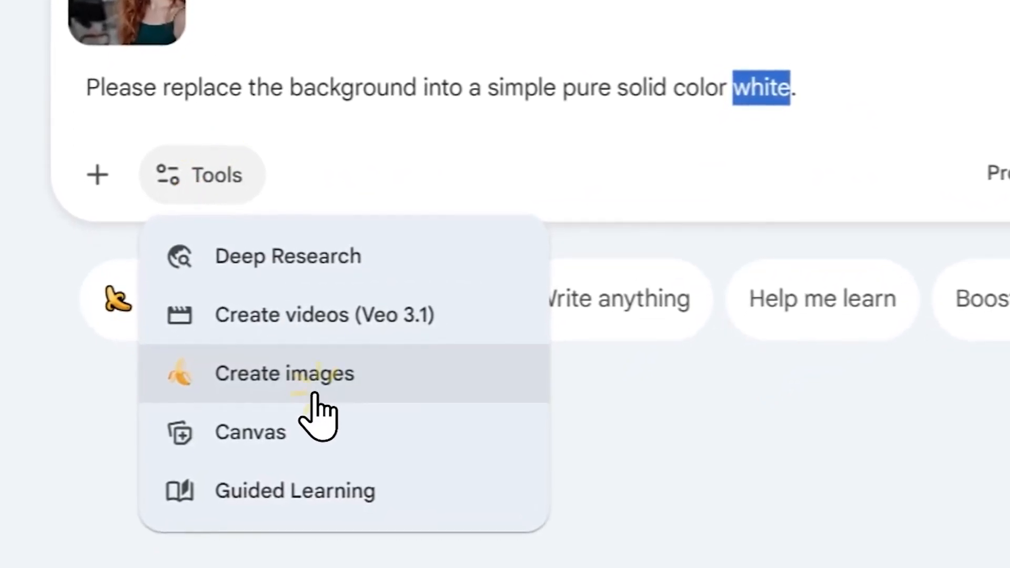
click(314, 395)
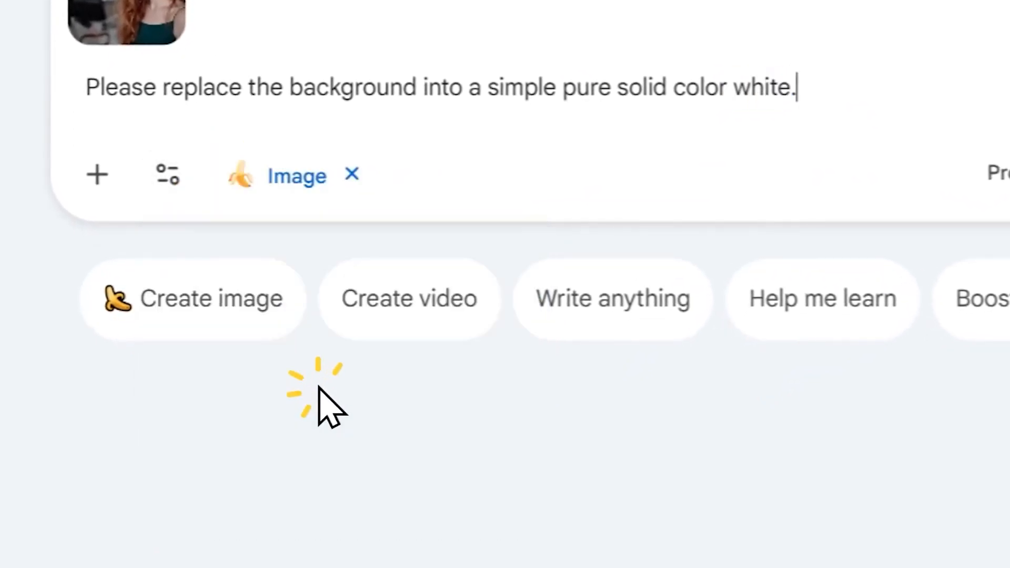
click(976, 178)
click(601, 384)
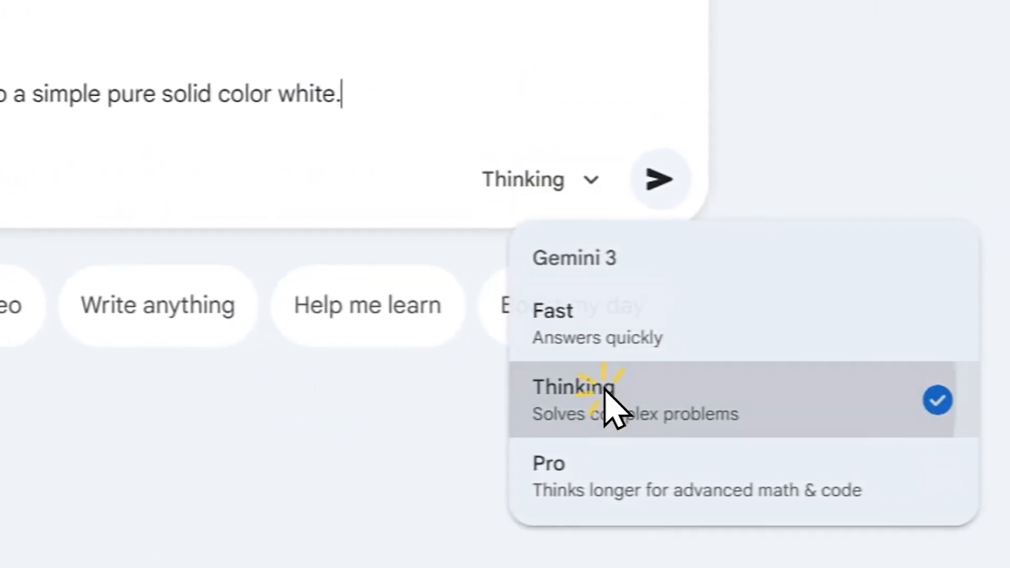
click(529, 197)
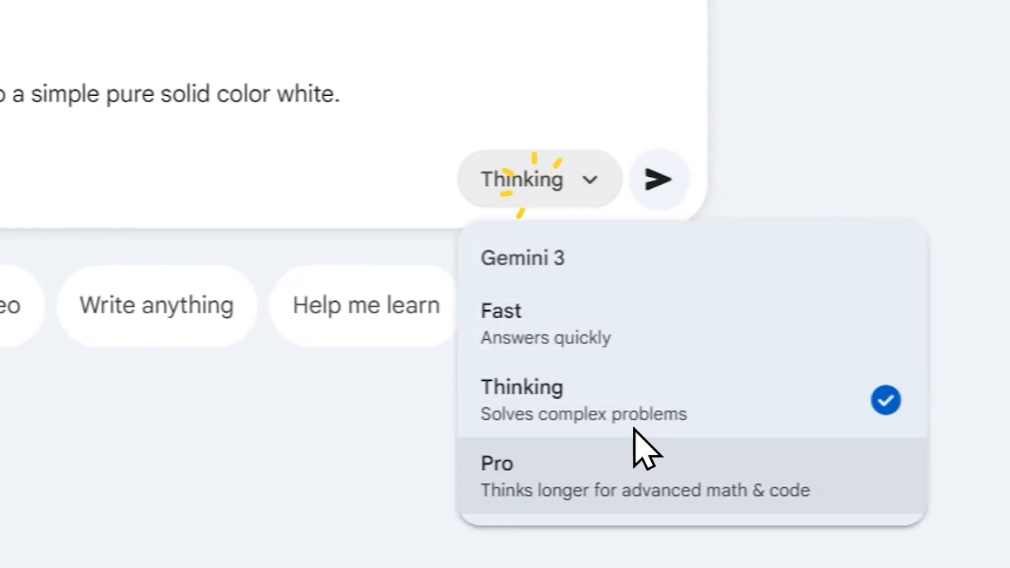
click(658, 180)
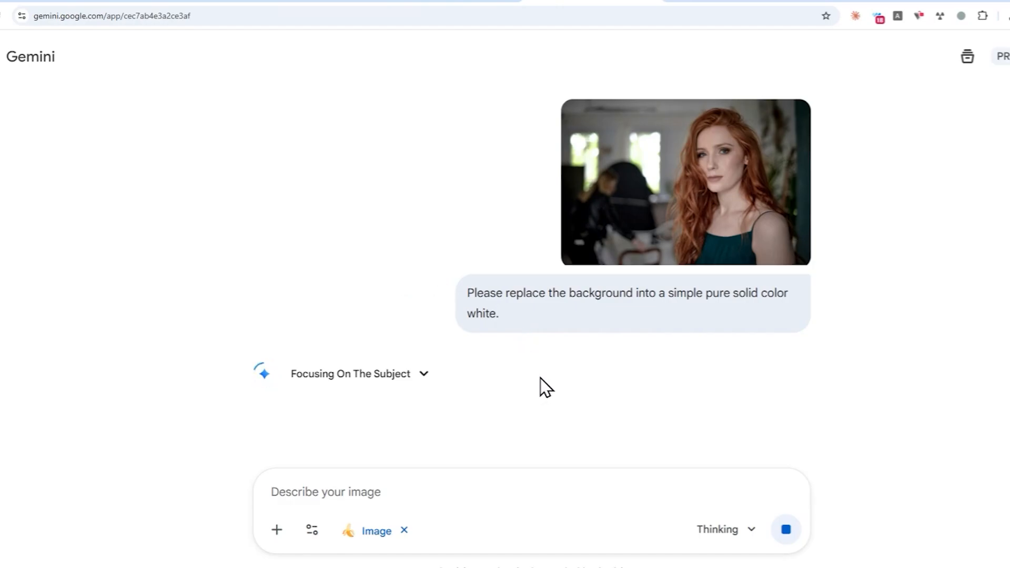
Step: Preview the uploaded photo, then download Gemini's white-background portrait at full size
click(693, 223)
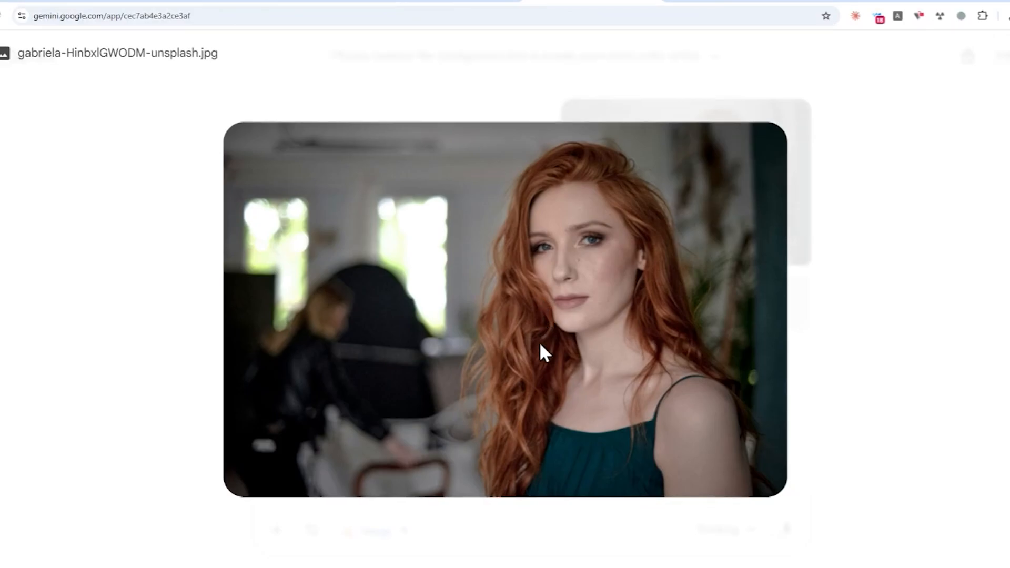
click(9, 129)
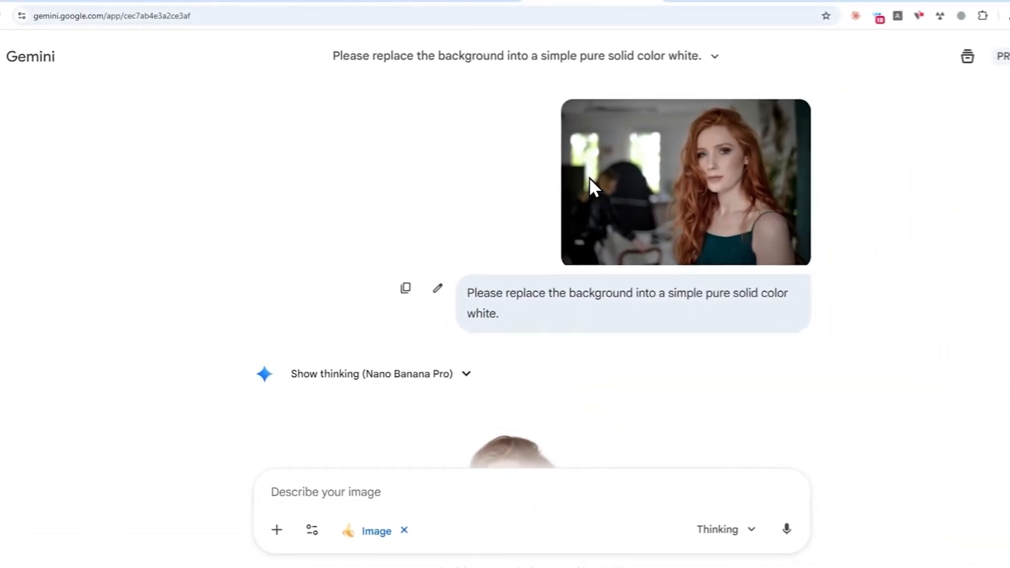
scroll(579, 261, down, 5)
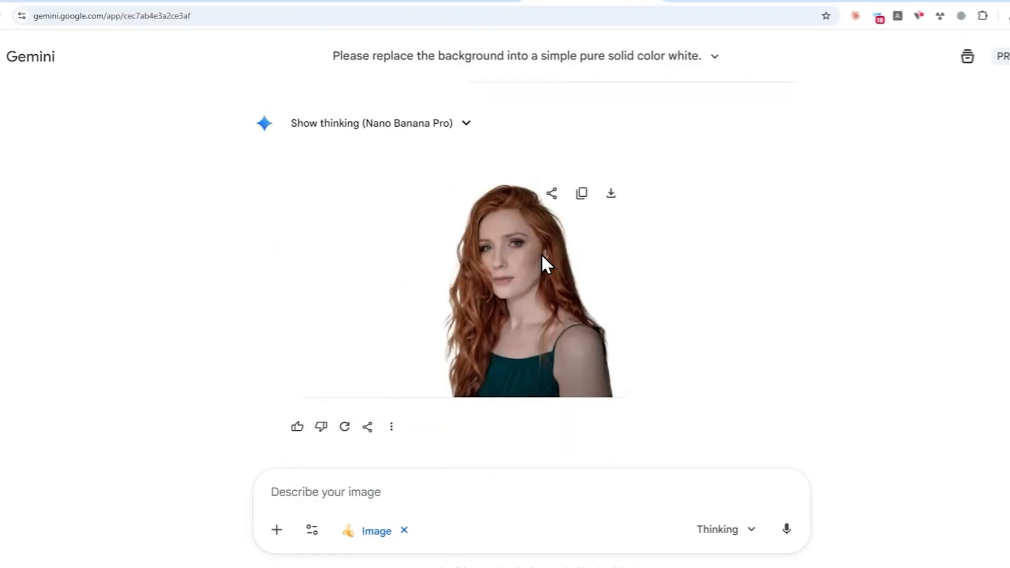
click(611, 193)
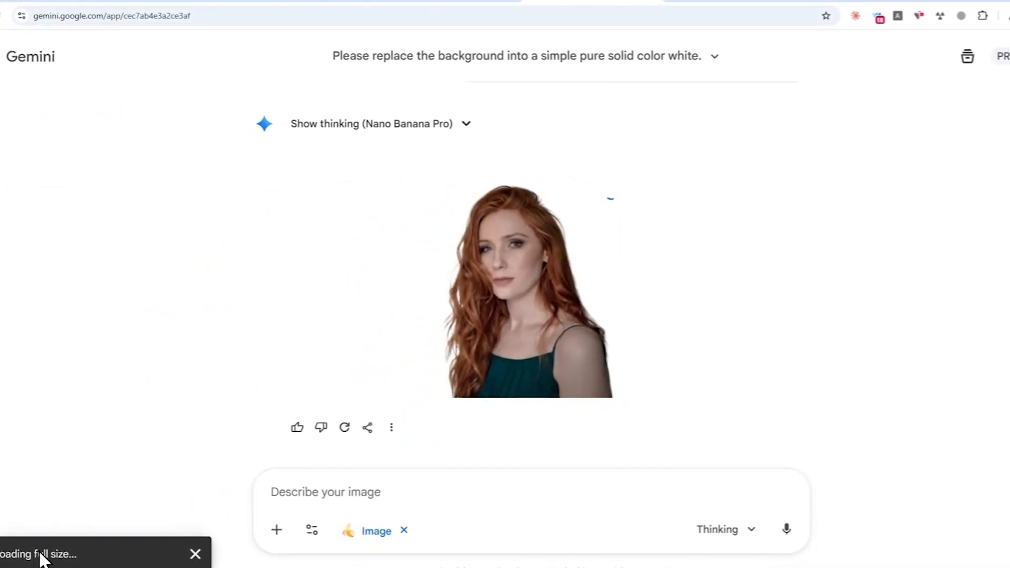
Step: Open a fresh Gemini chat in a new tab and bring up the PureEraser prompt page
click(758, 5)
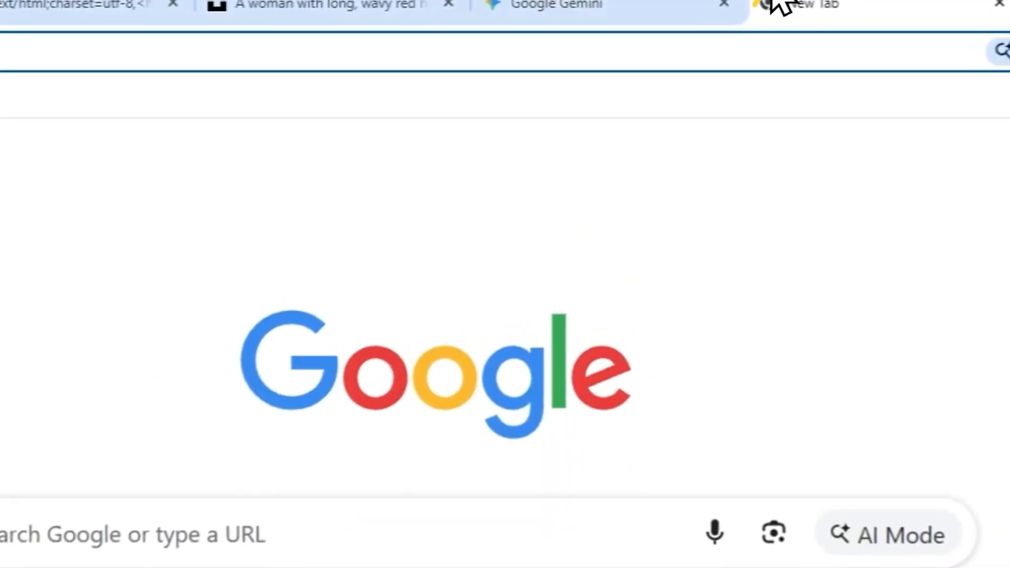
text(ge)
click(125, 94)
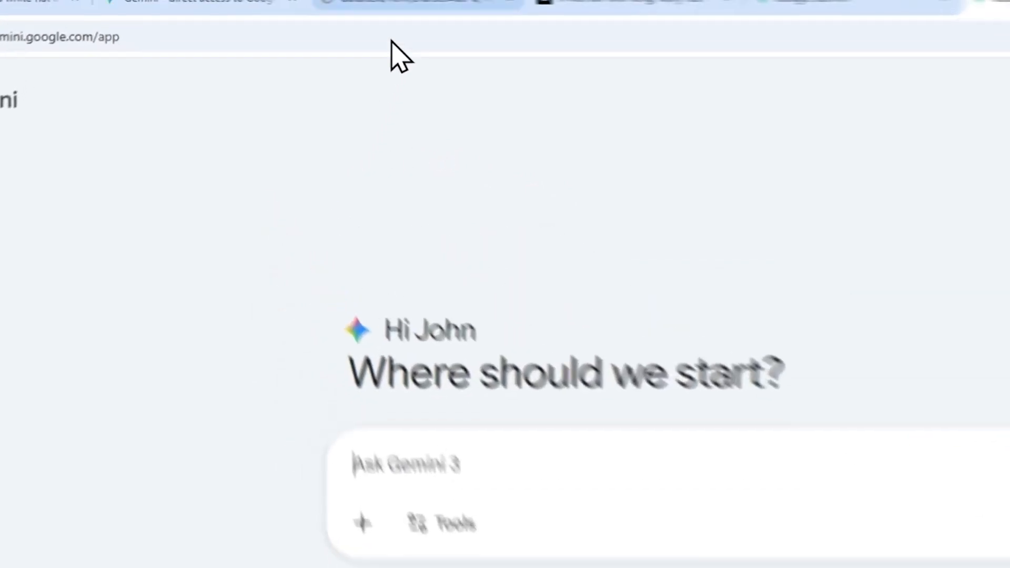
click(461, 30)
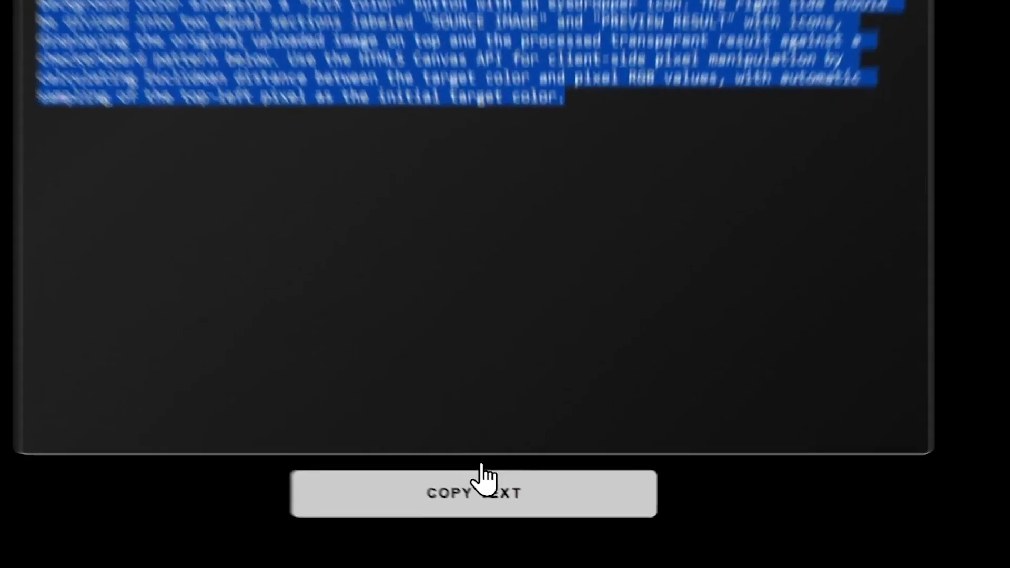
Step: Paste the copied PureEraser app prompt into Gemini and turn on Canvas
click(504, 509)
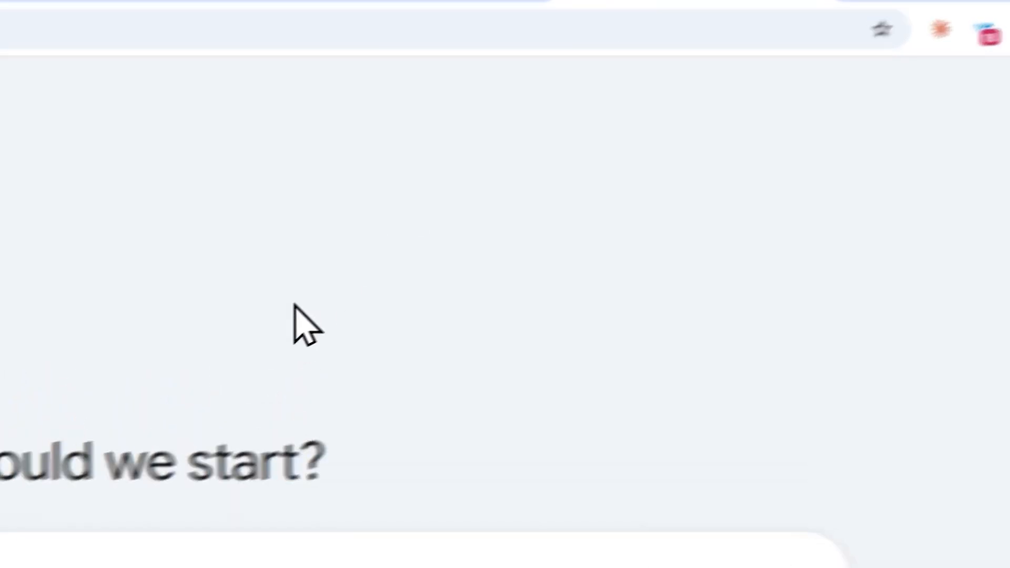
right_click(412, 194)
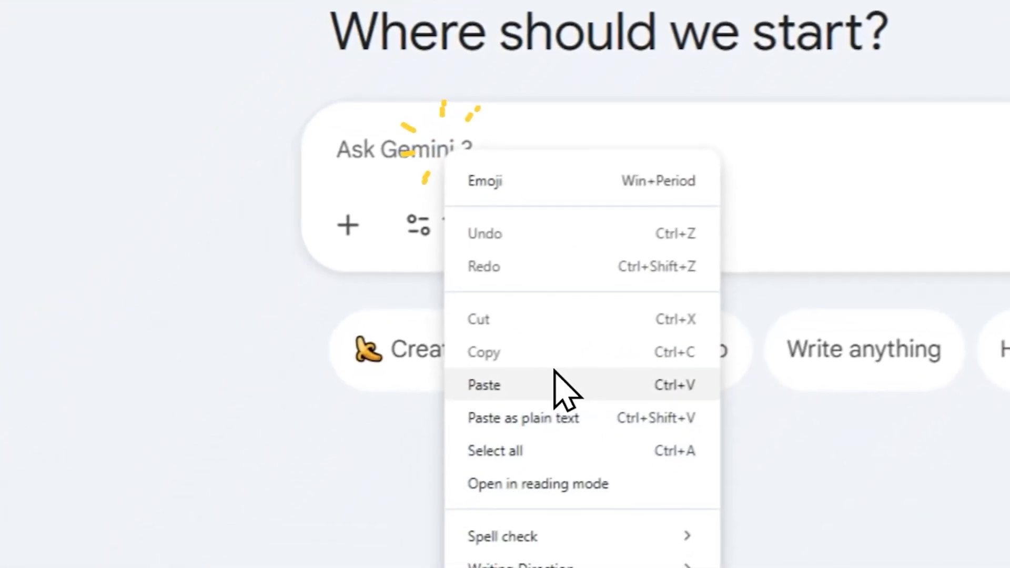
click(554, 370)
click(465, 334)
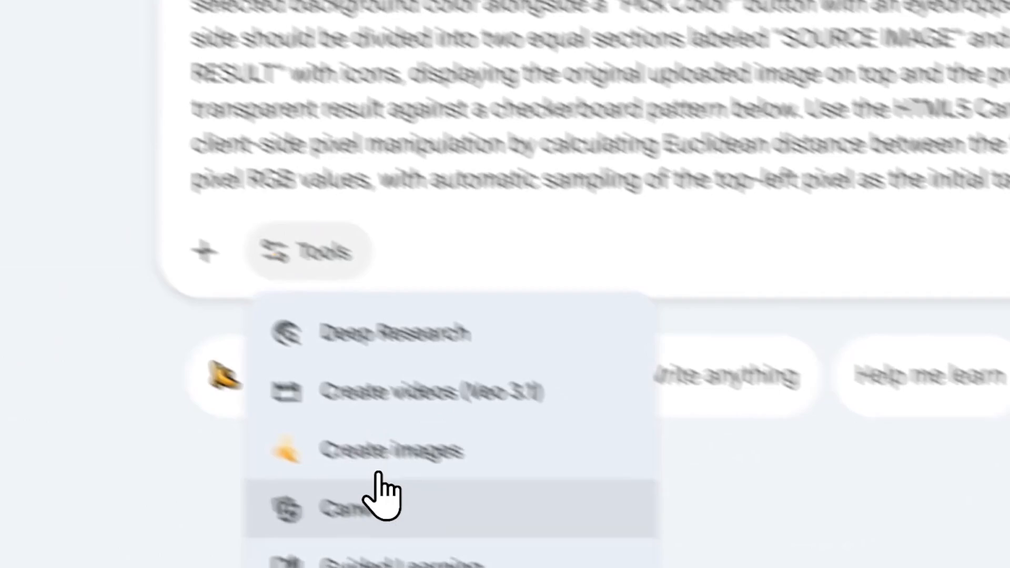
click(532, 567)
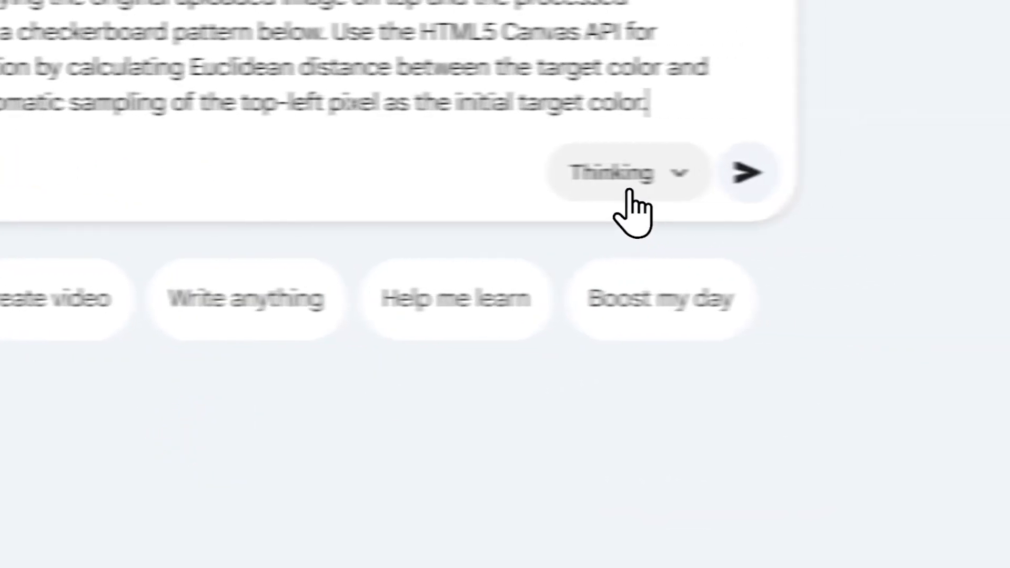
Step: Send the prompt with the Pro model, then open the downloaded white-background portrait PNG
click(968, 183)
click(544, 468)
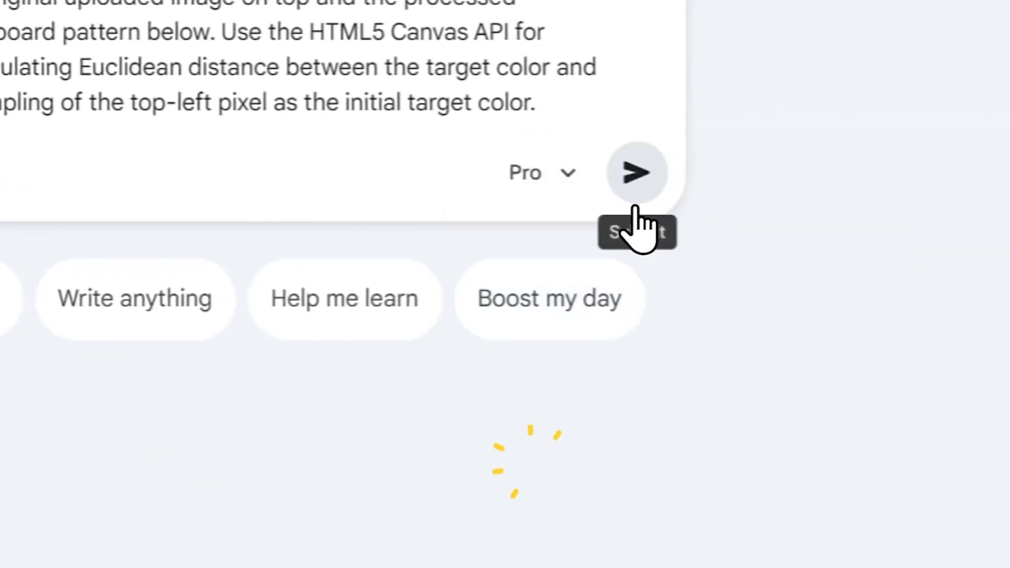
click(651, 174)
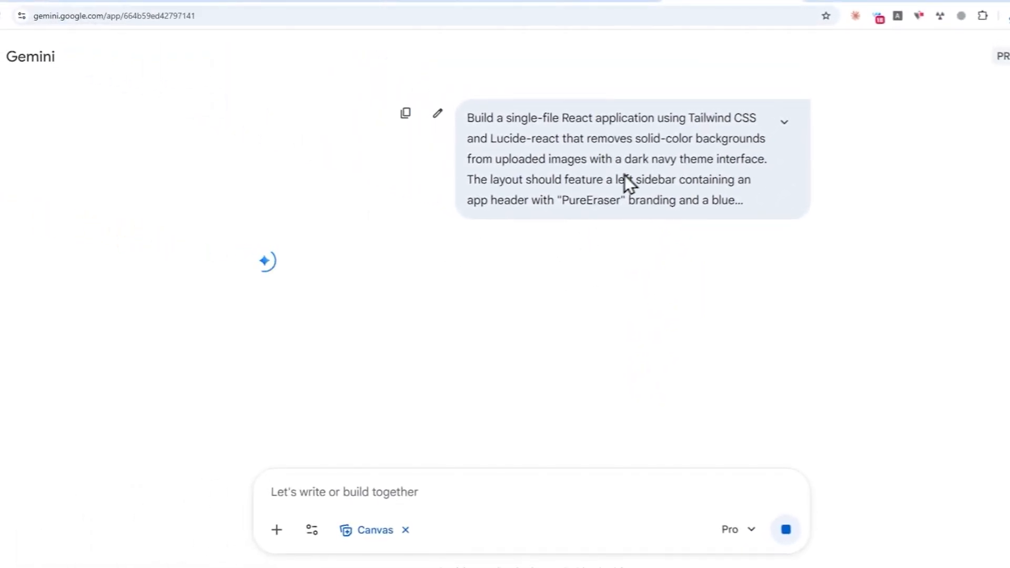
click(784, 122)
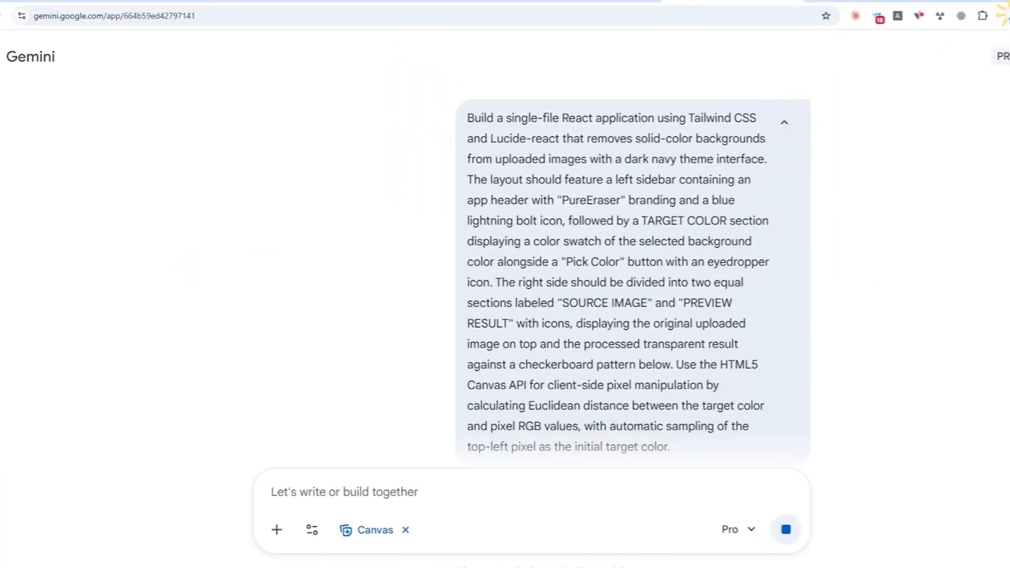
click(889, 69)
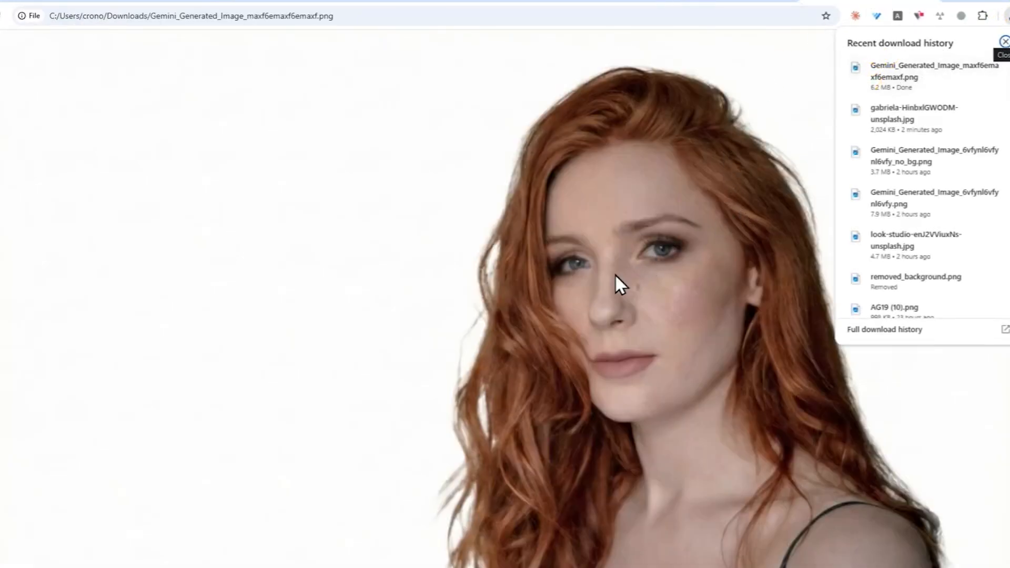
Step: Zoom out so the whole portrait fits, then open a new Google start-page tab
key(ctrl+minus)
key(ctrl+minus)
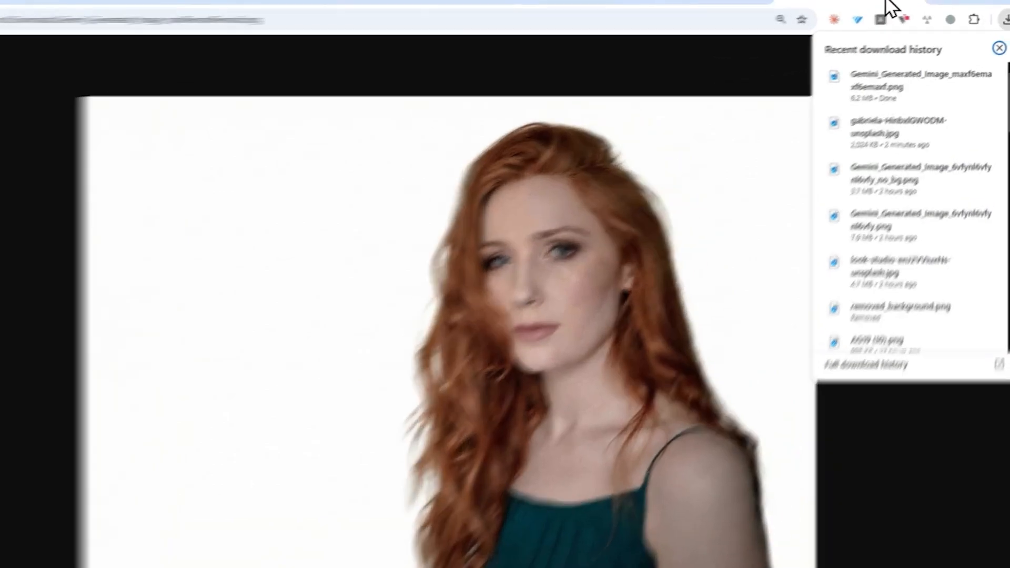
click(845, 3)
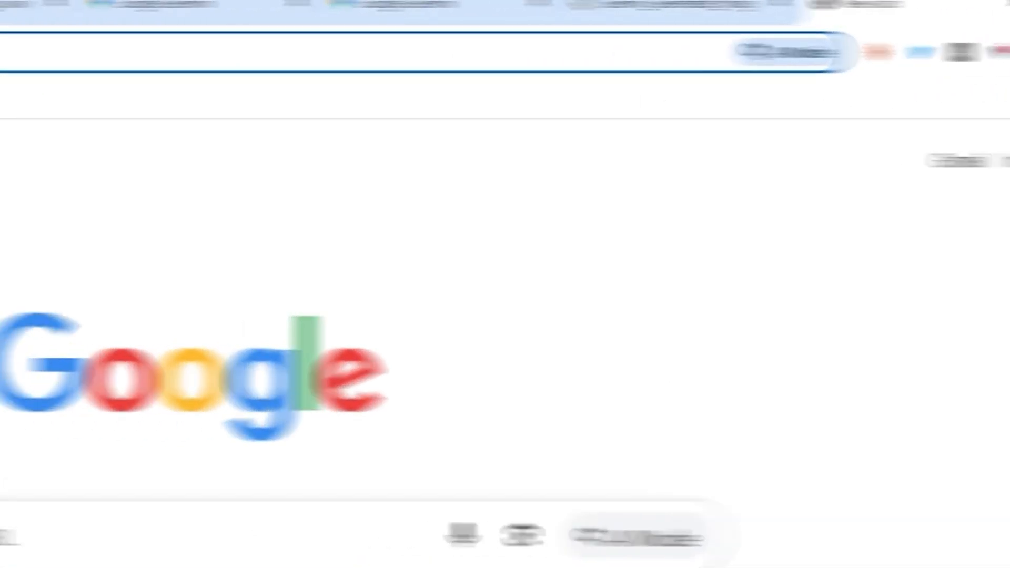
Step: Go to Google AI Studio, start a new chat with models, and show the model list
text(aistudio.google.com)
click(284, 84)
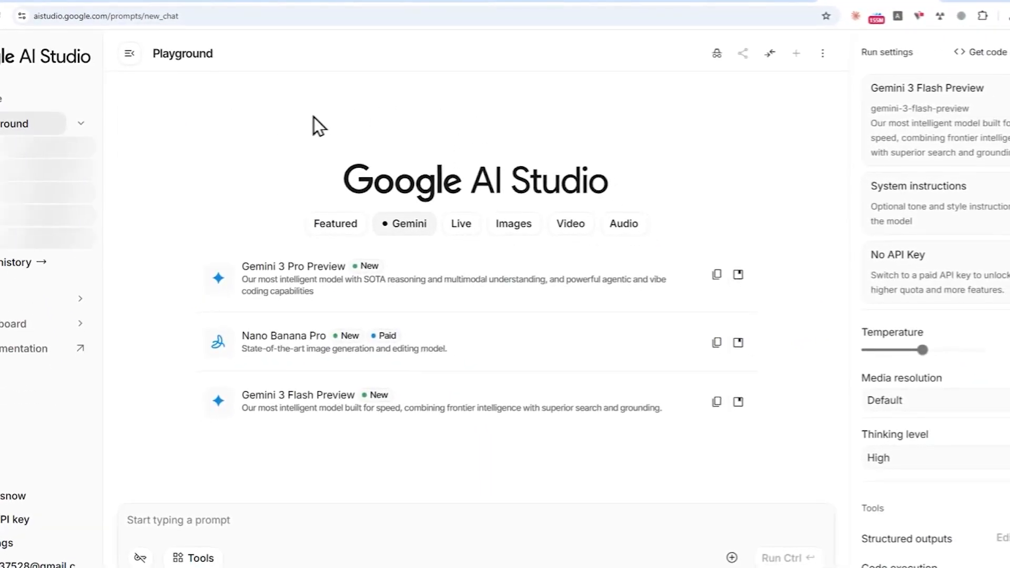
click(61, 99)
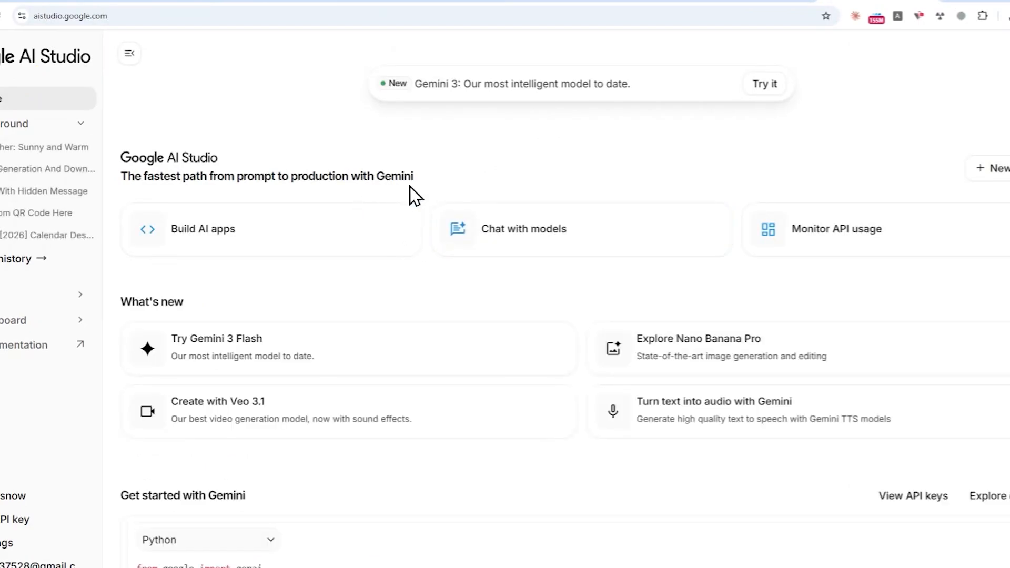
click(459, 232)
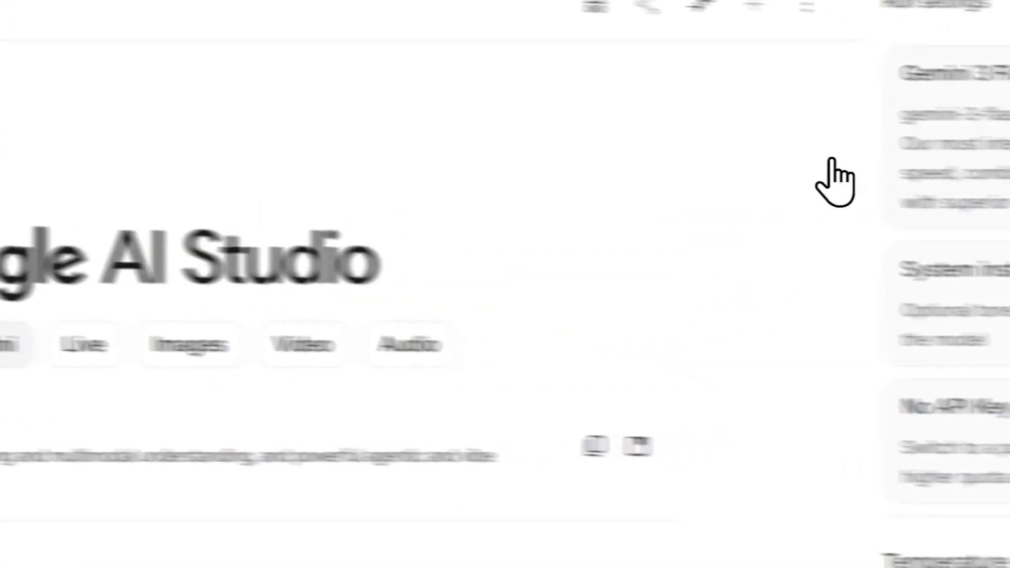
click(909, 153)
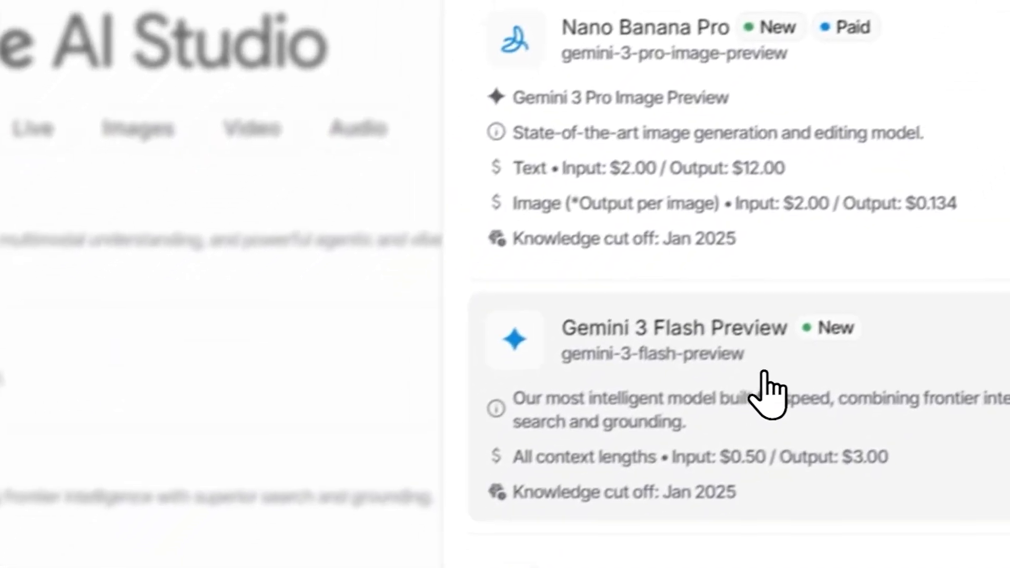
Step: Pick Gemini 3 Flash Preview, attach the downloaded portrait PNG, and check Gemini's PureEraser progress
click(646, 375)
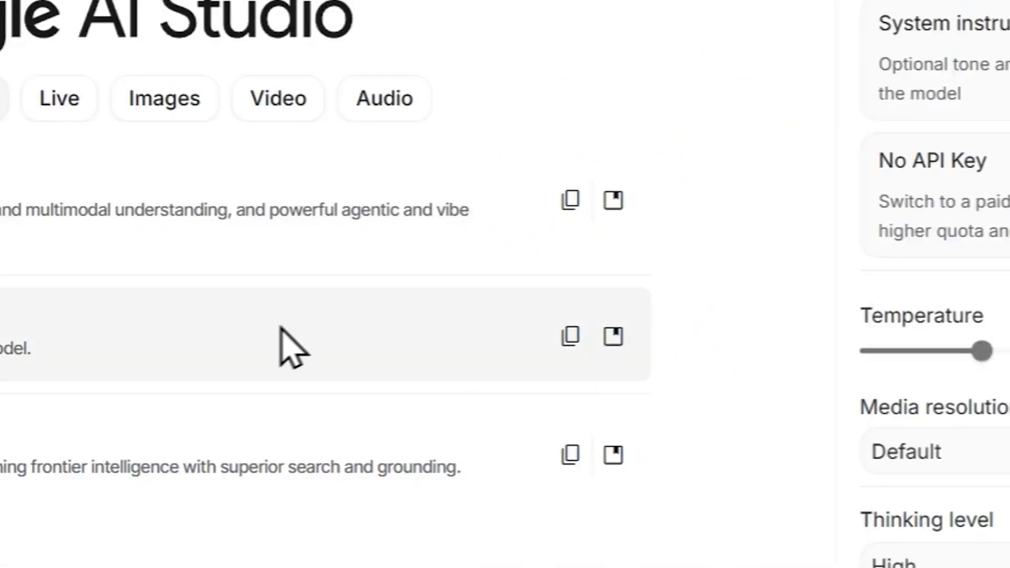
click(964, 45)
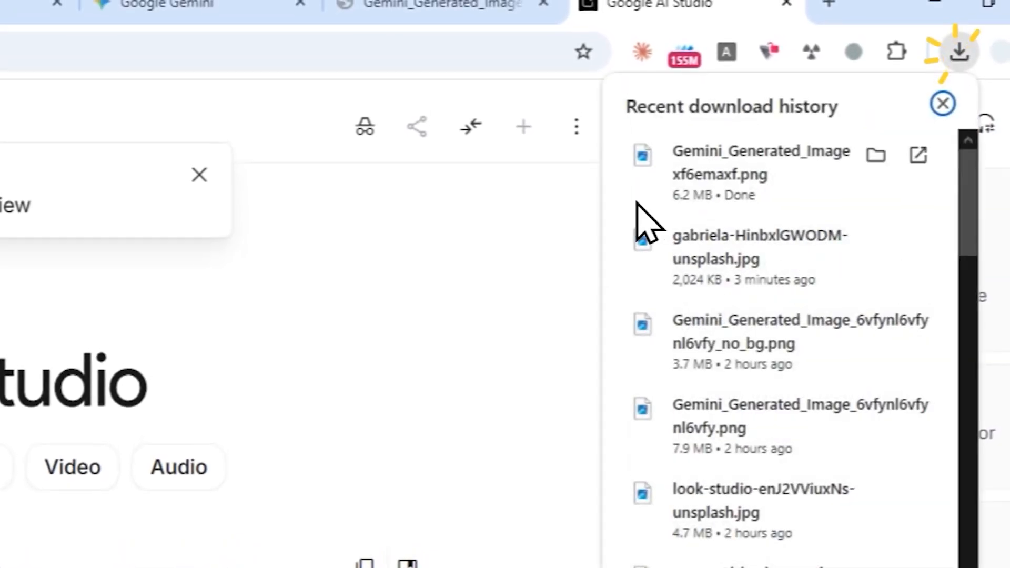
drag(764, 169, 101, 554)
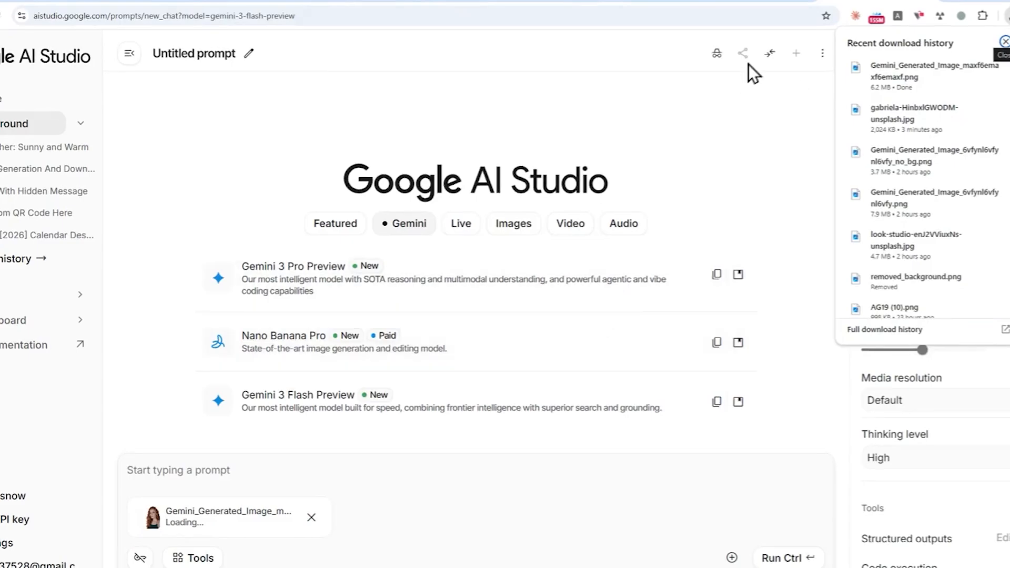
click(679, 1)
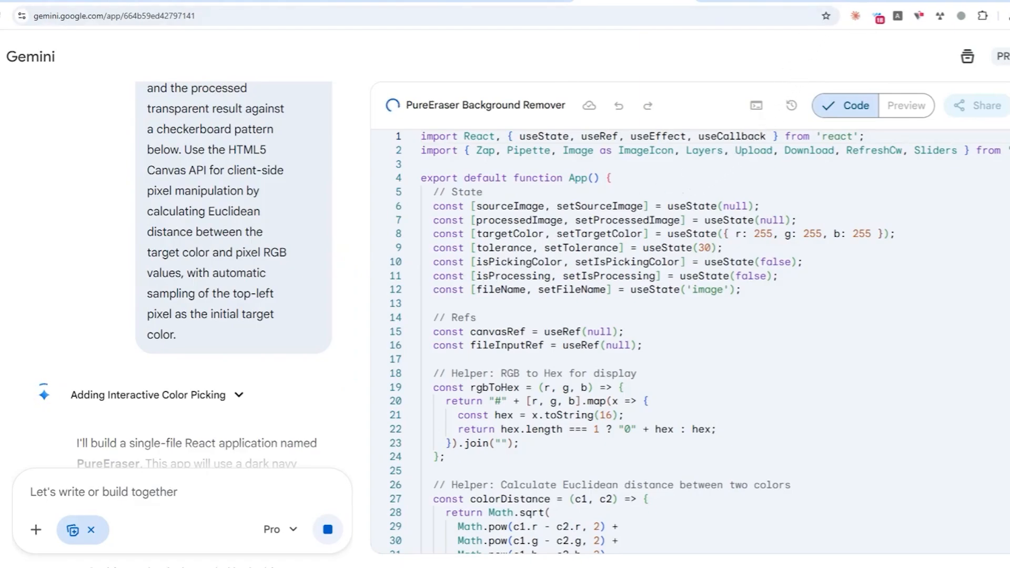
Step: Return to the AI Studio chat while Gemini keeps generating the PureEraser code
click(875, 1)
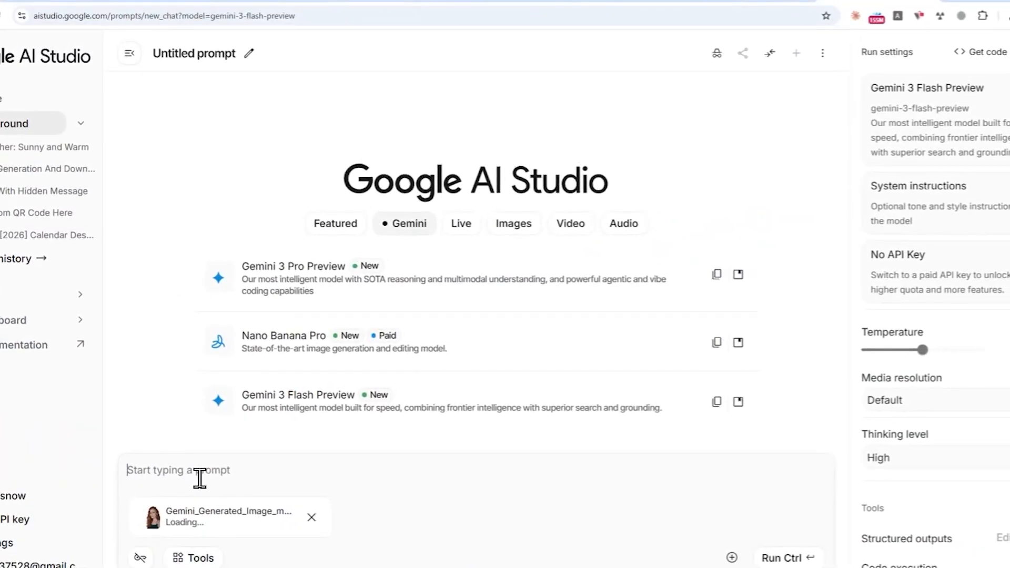
Step: Paste the transparent-PNG background-removal request into the AI Studio prompt
text(that I want you to remove the background of this photo so I can get a transparent PNG picture of this photo. After that, please provide me with a direct download link for the newly modified photo.)
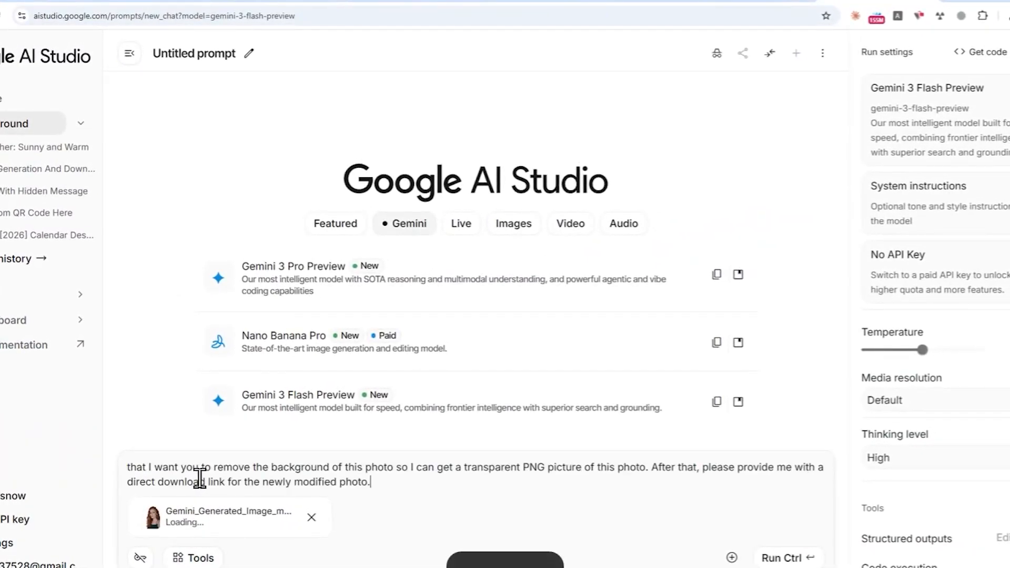
click(331, 468)
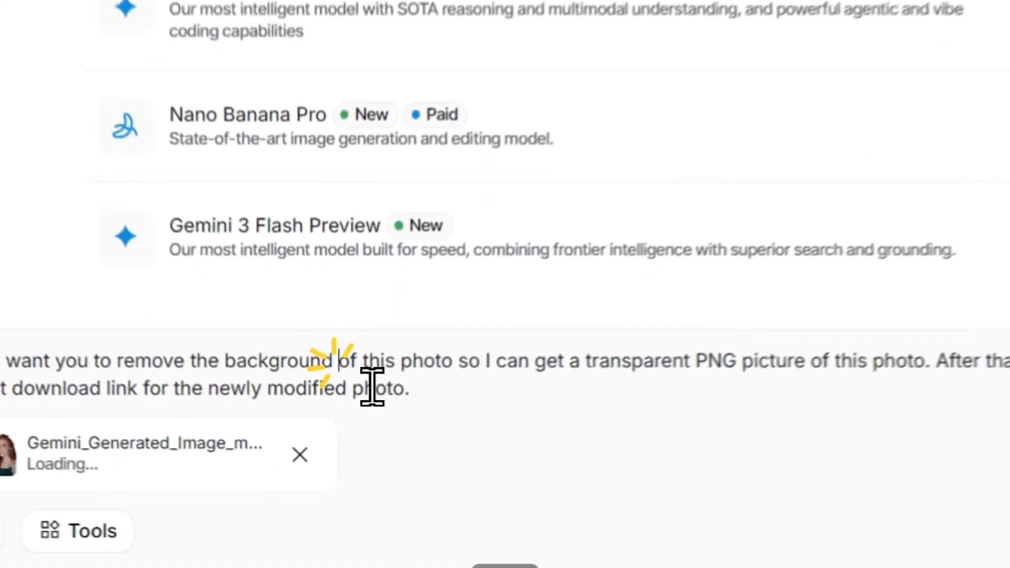
click(574, 359)
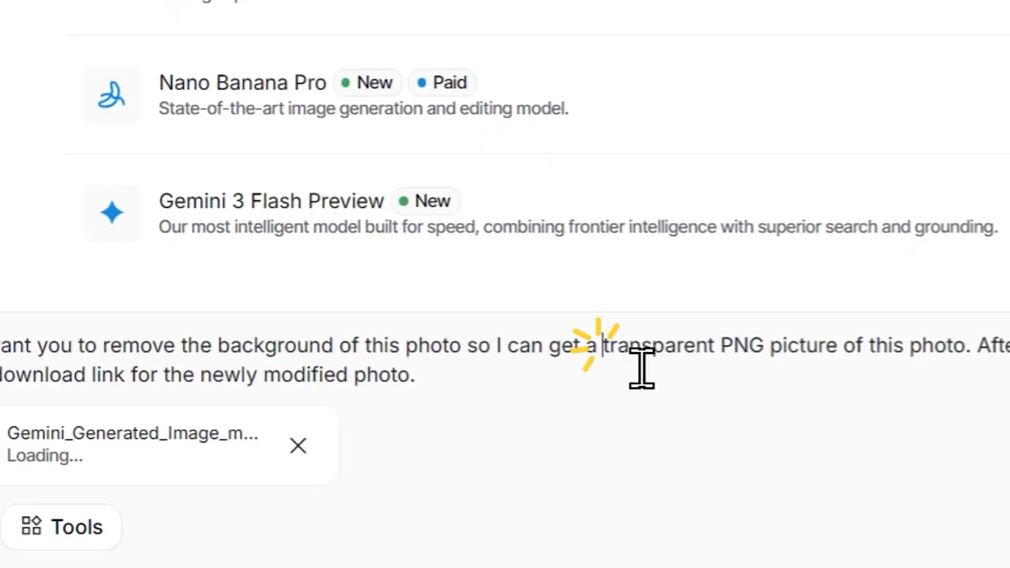
click(744, 359)
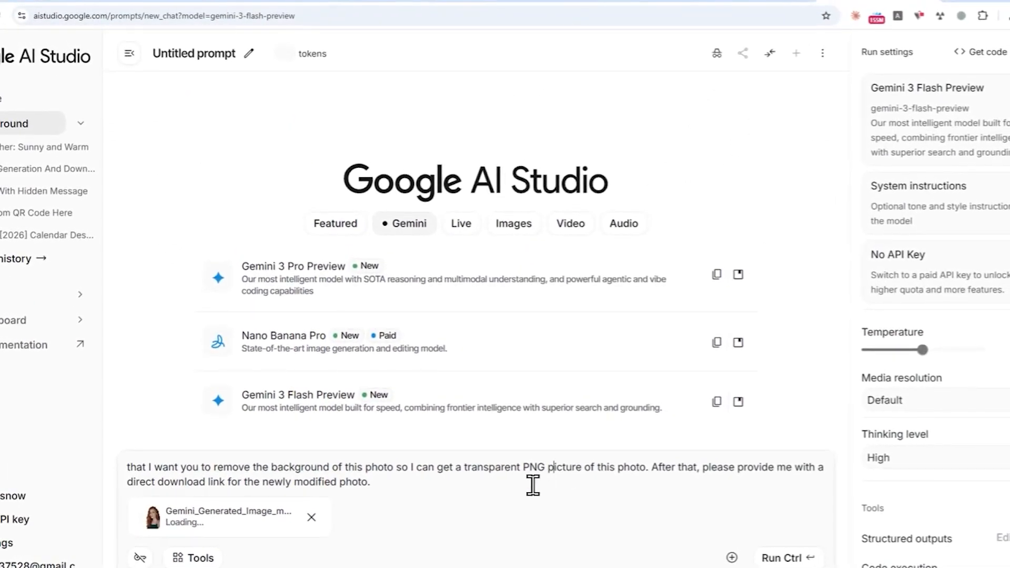
Step: Turn on Code execution, run the request with the portrait, then view the finished PureEraser app
click(234, 557)
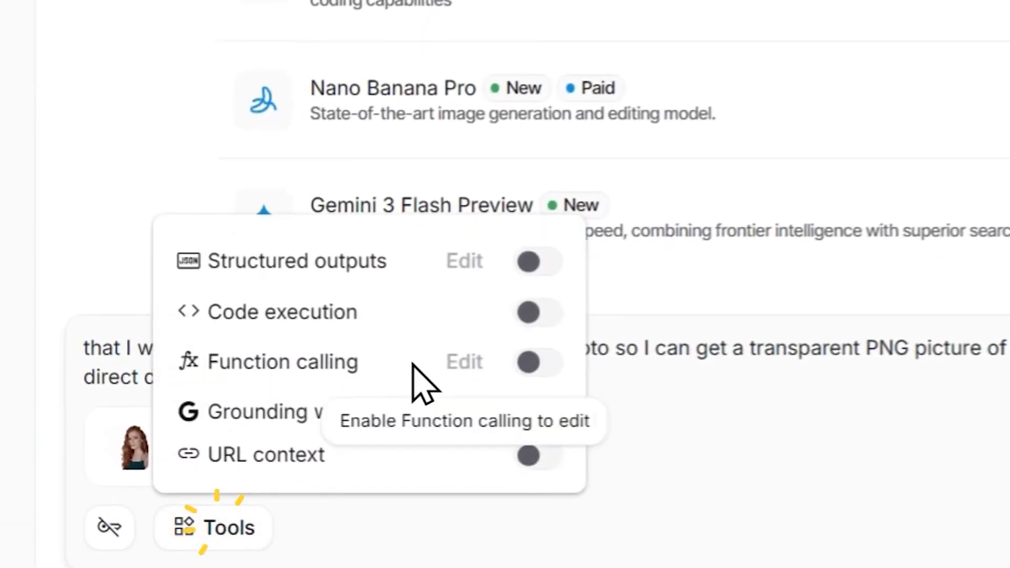
click(528, 315)
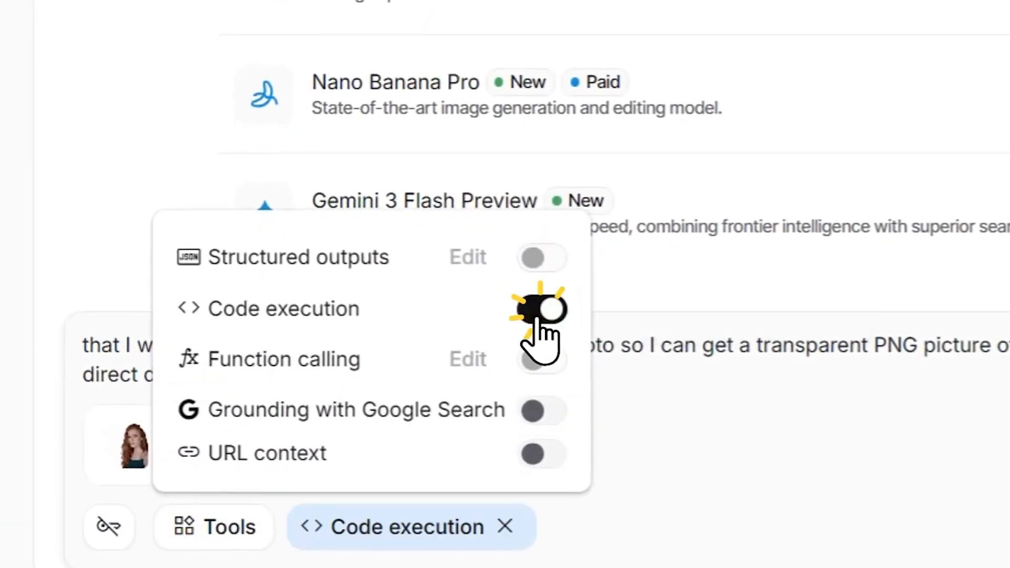
click(778, 400)
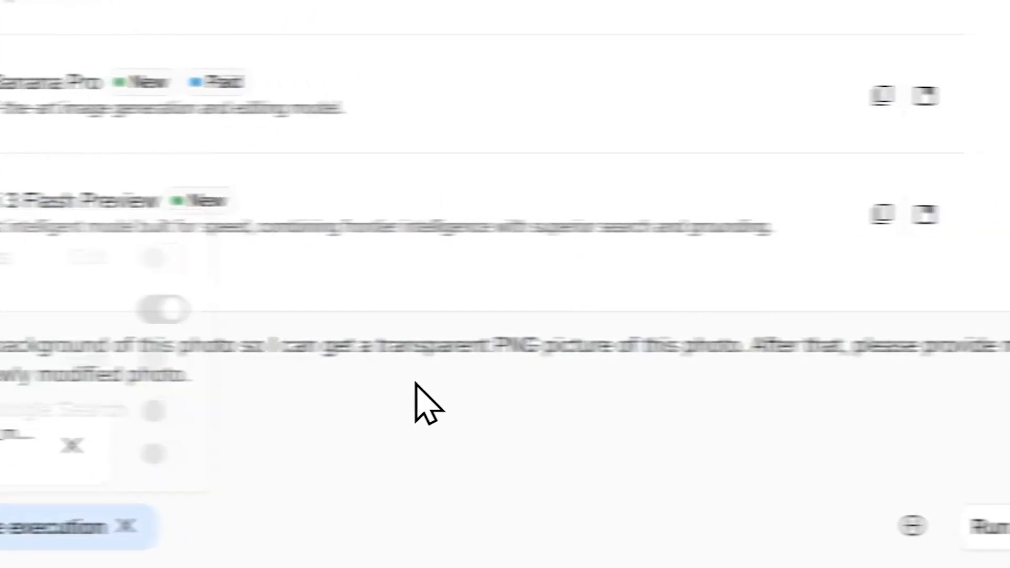
click(842, 528)
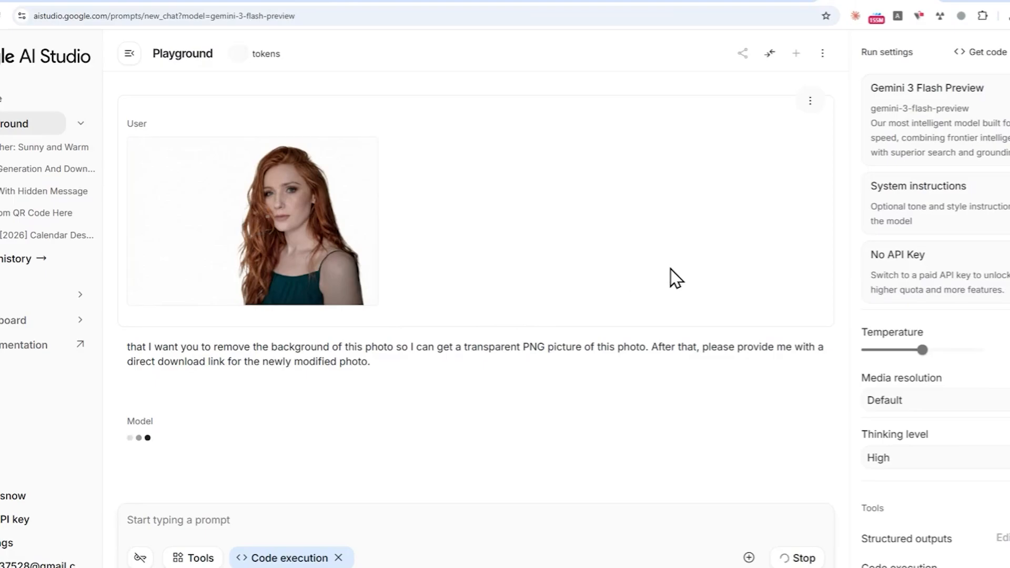
click(581, 3)
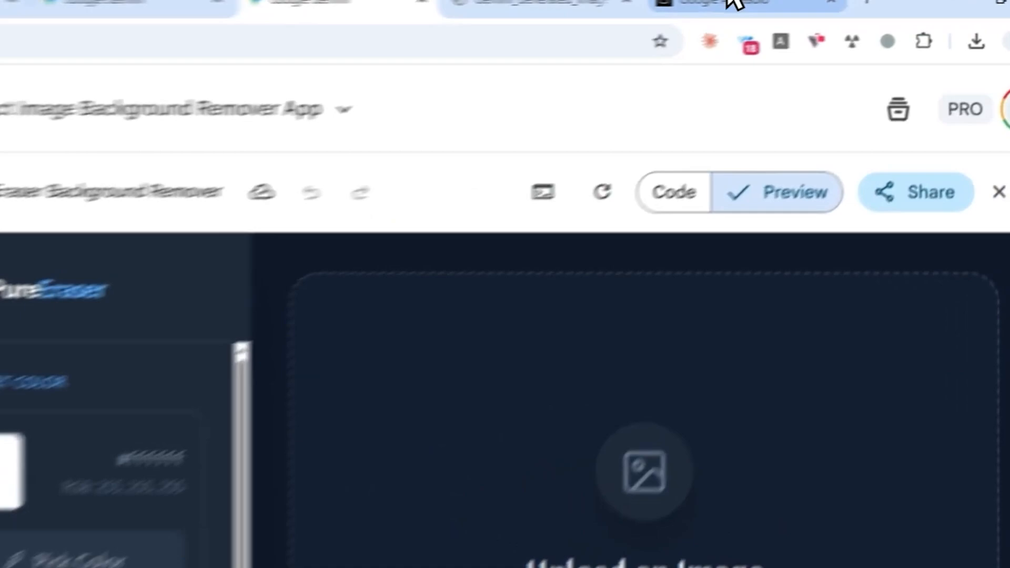
click(728, 3)
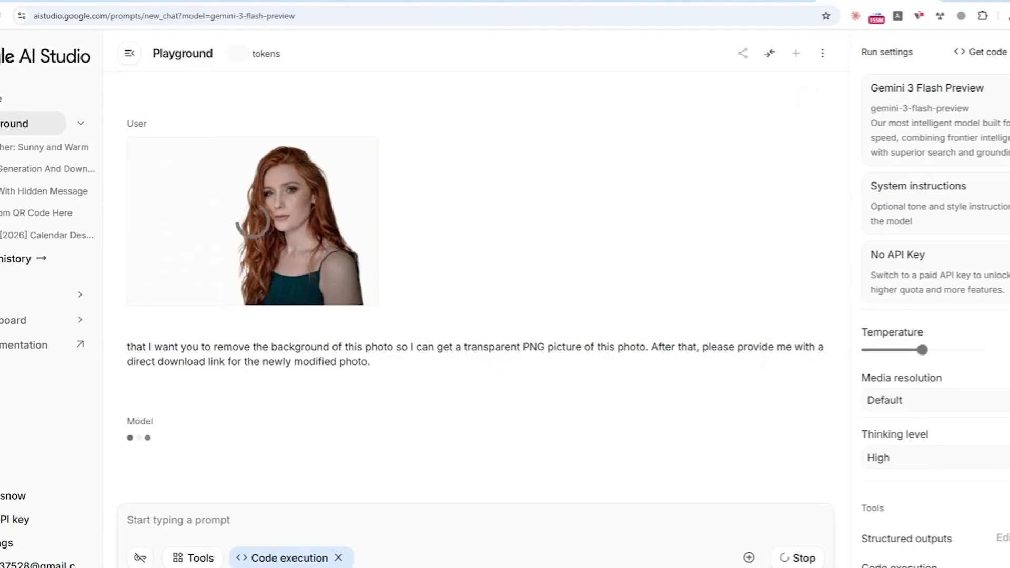
click(271, 558)
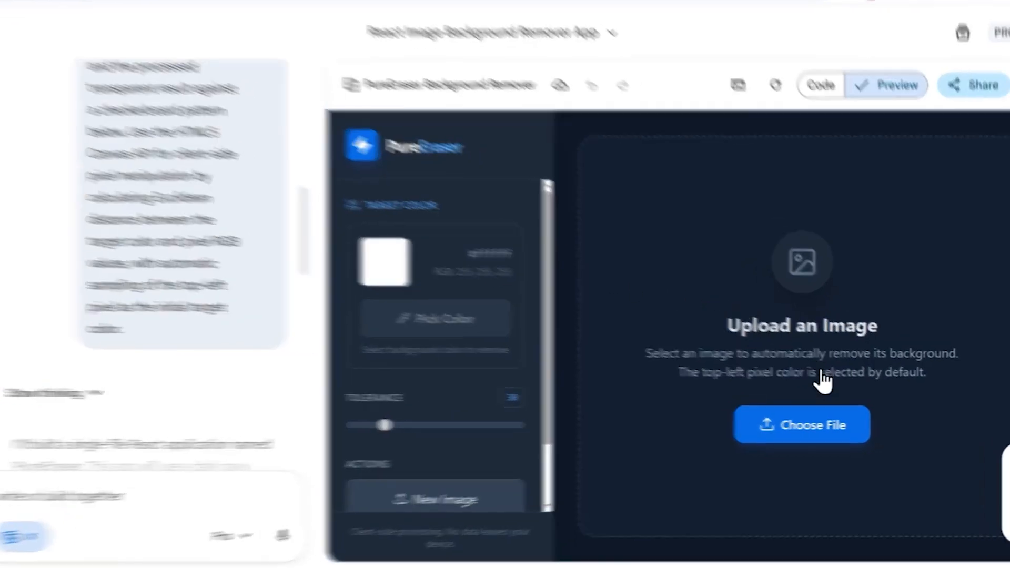
click(839, 425)
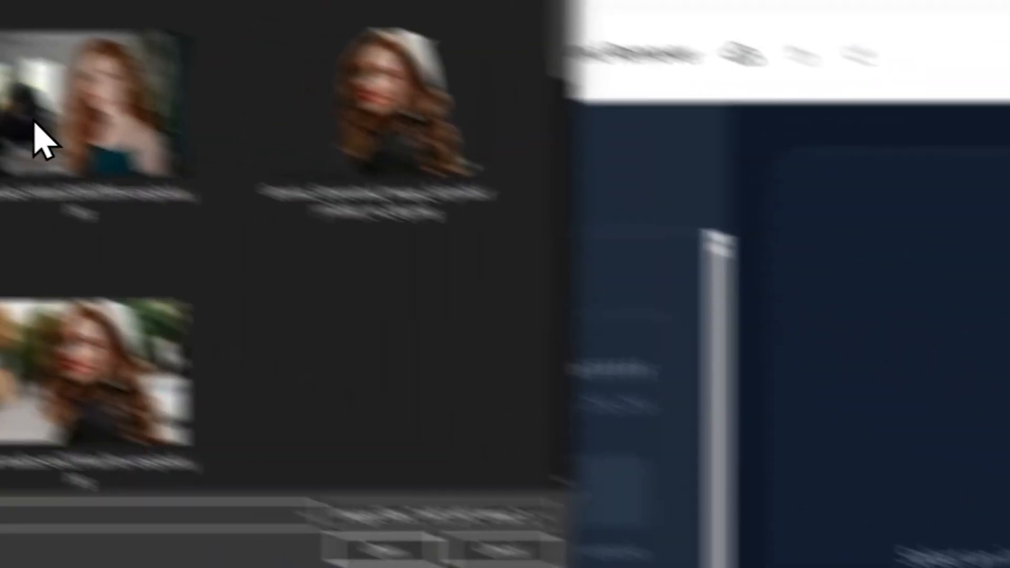
Step: Load the white-background portrait into PureEraser and sample the #fefefe background colour
click(174, 207)
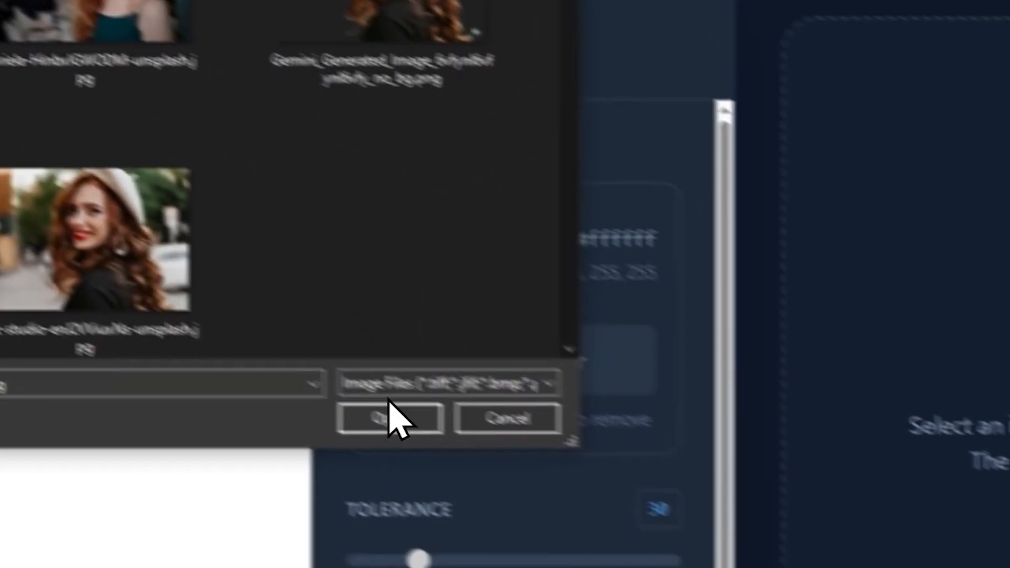
click(392, 418)
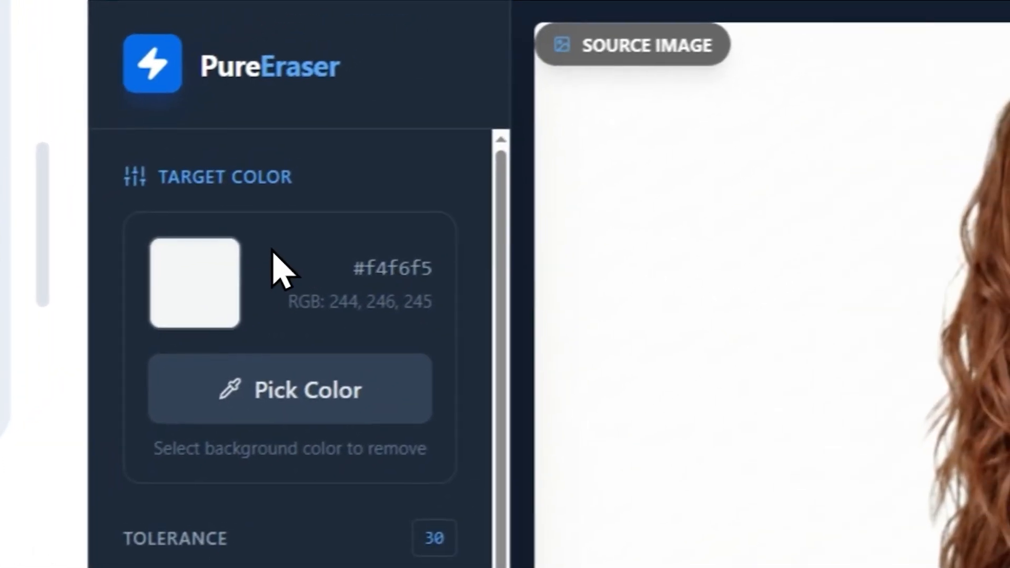
click(392, 308)
click(683, 167)
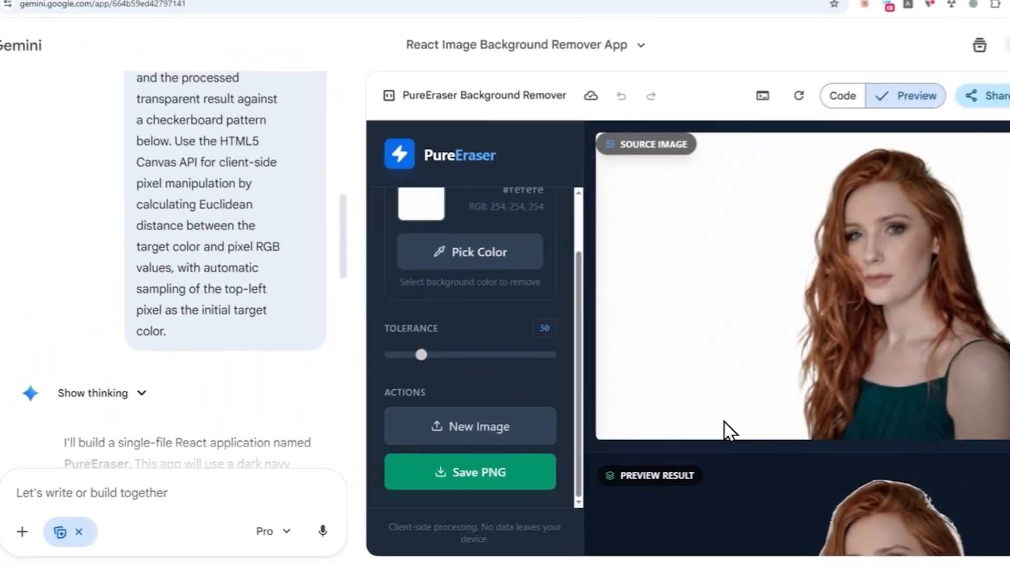
key(ctrl+minus)
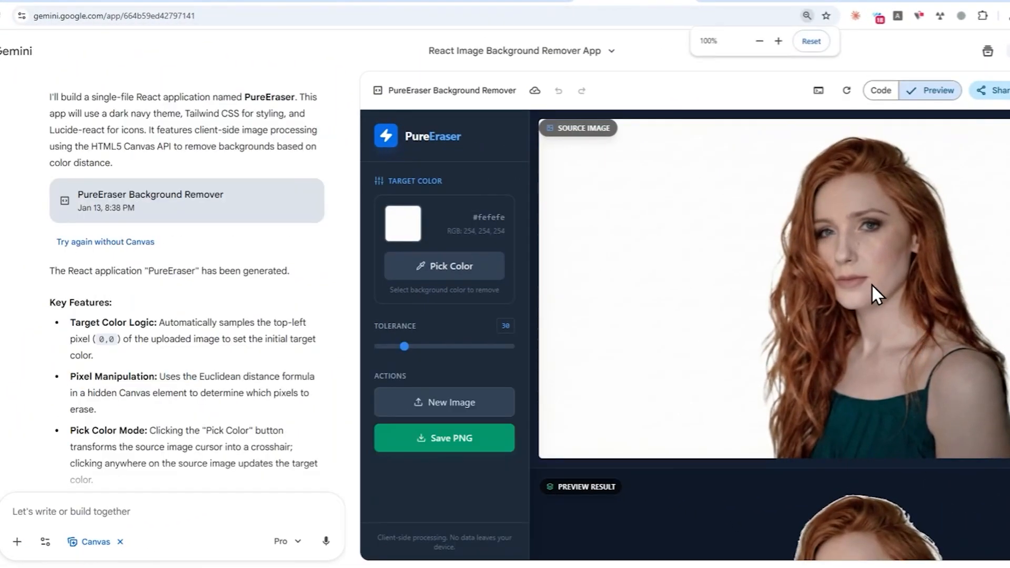
key(ctrl+minus)
key(ctrl+minus)
key(ctrl+minus)
key(ctrl+minus)
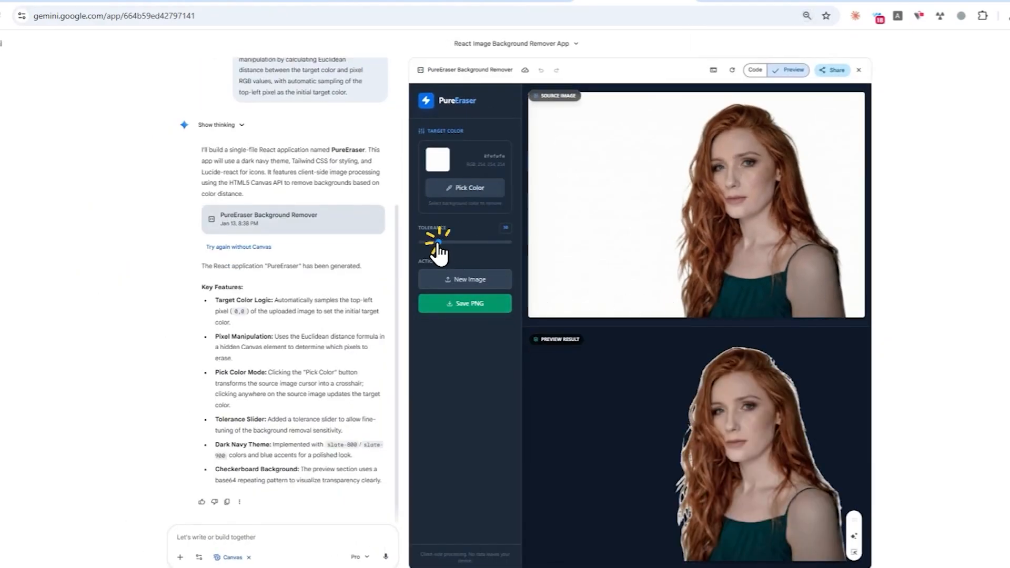
Step: Raise the Tolerance to about 95 and save the cut-out portrait as a PNG
drag(432, 243, 469, 243)
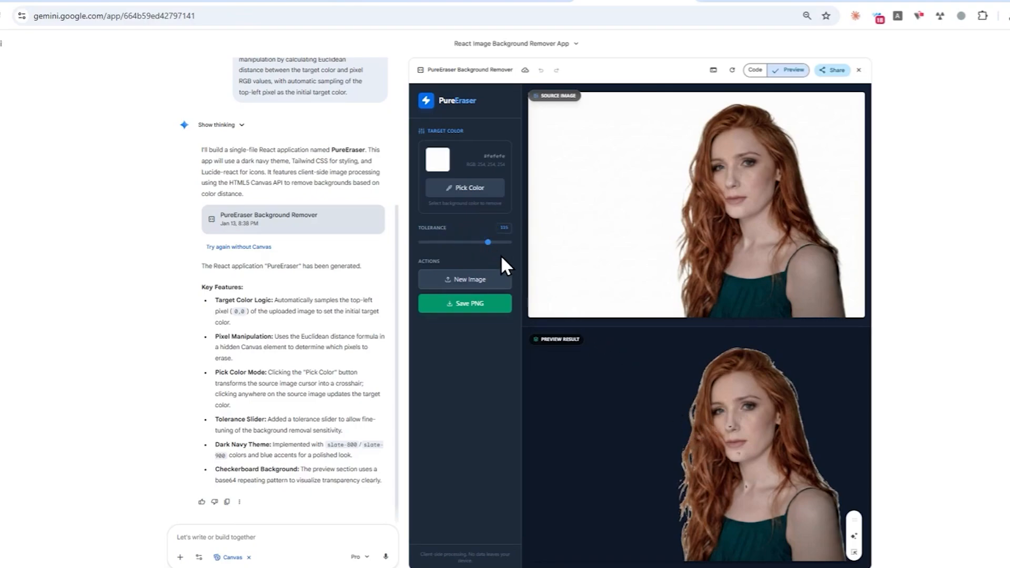
drag(479, 243, 480, 244)
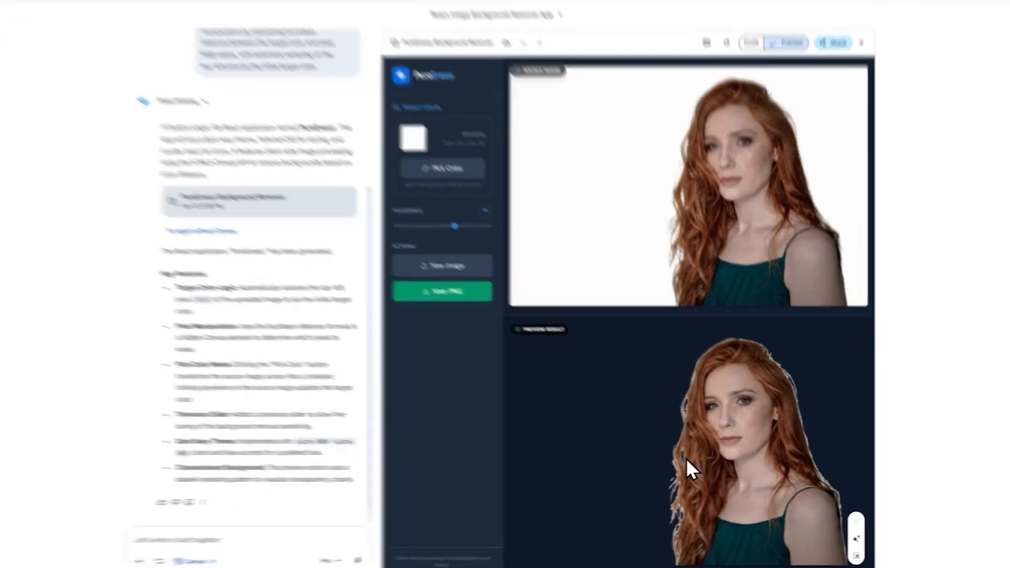
click(701, 463)
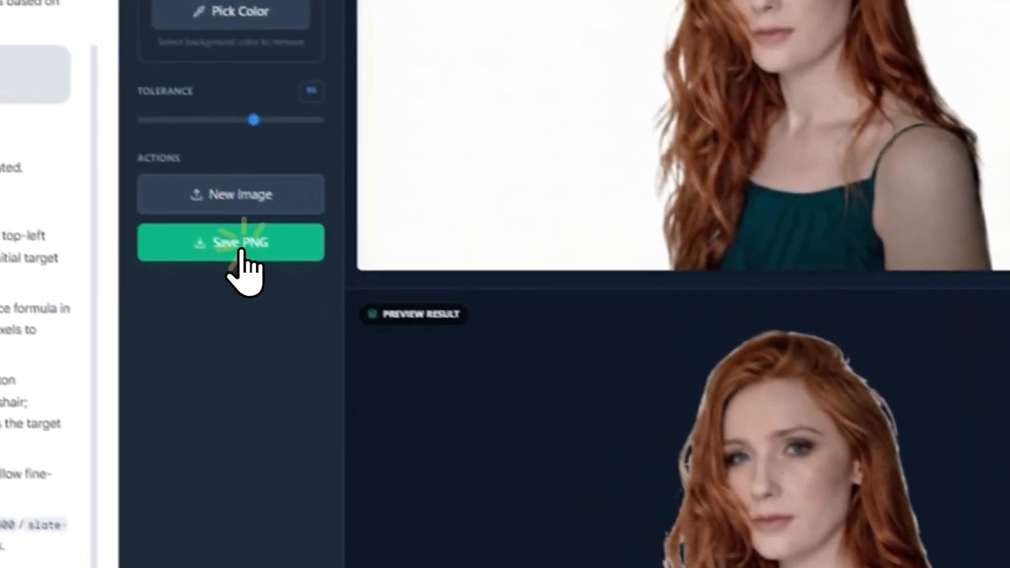
click(126, 117)
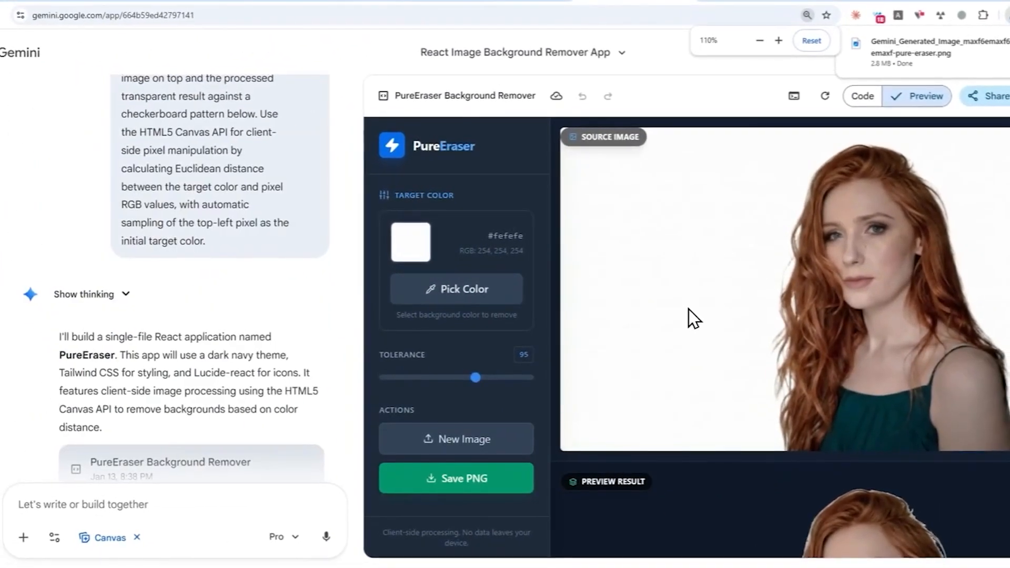
key(ctrl+plus)
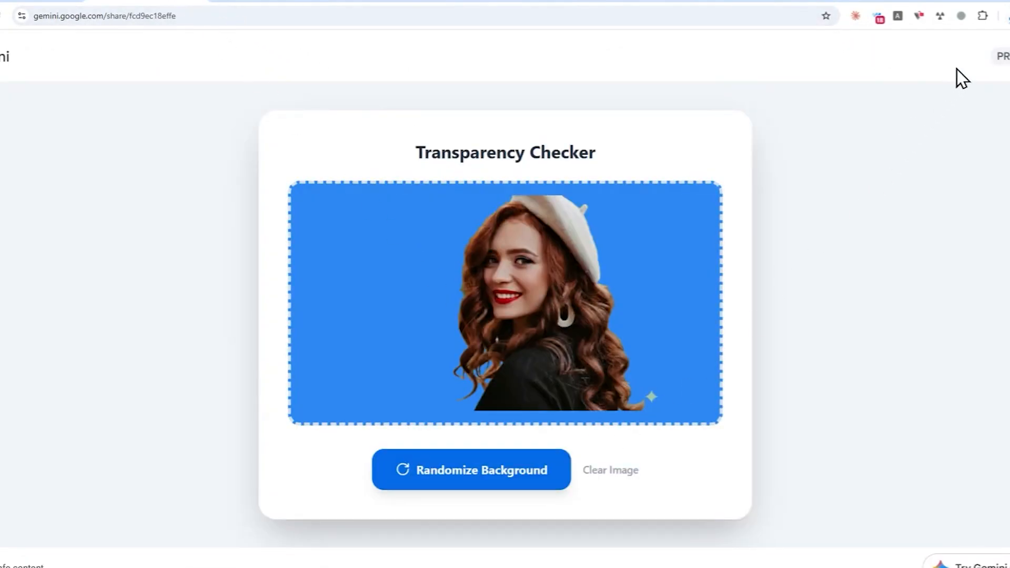
Step: Replace the Transparency Checker image with the newly saved transparent portrait PNG
click(616, 470)
click(1000, 16)
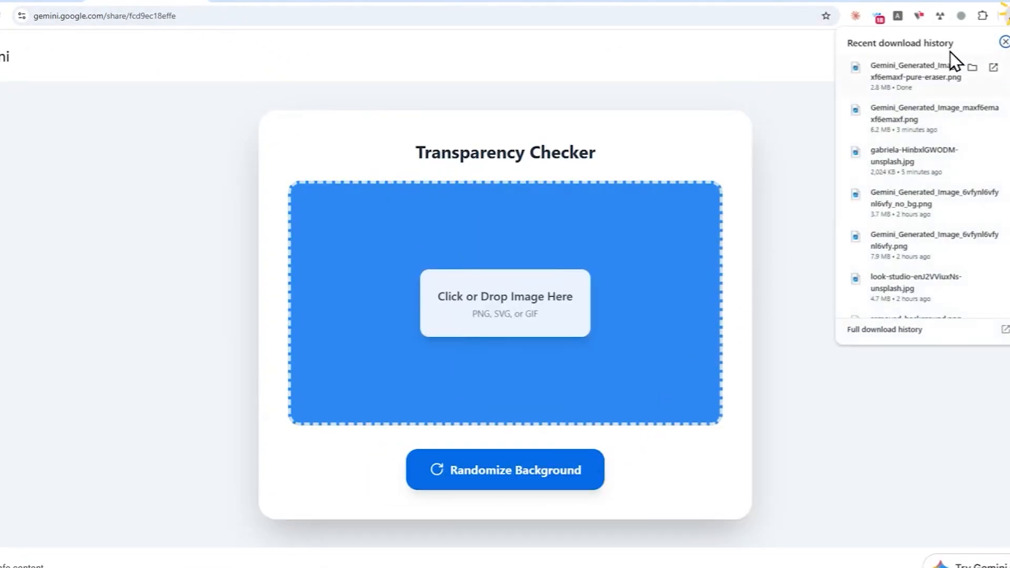
drag(904, 74, 584, 259)
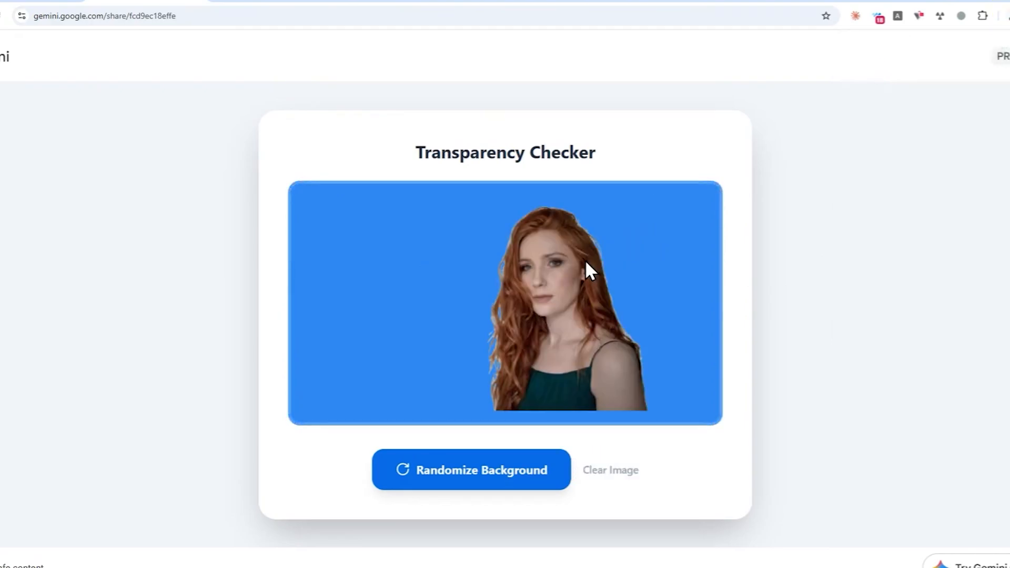
Step: Randomize the background several times to test the cut-out, then go to AI Studio
click(464, 473)
click(463, 475)
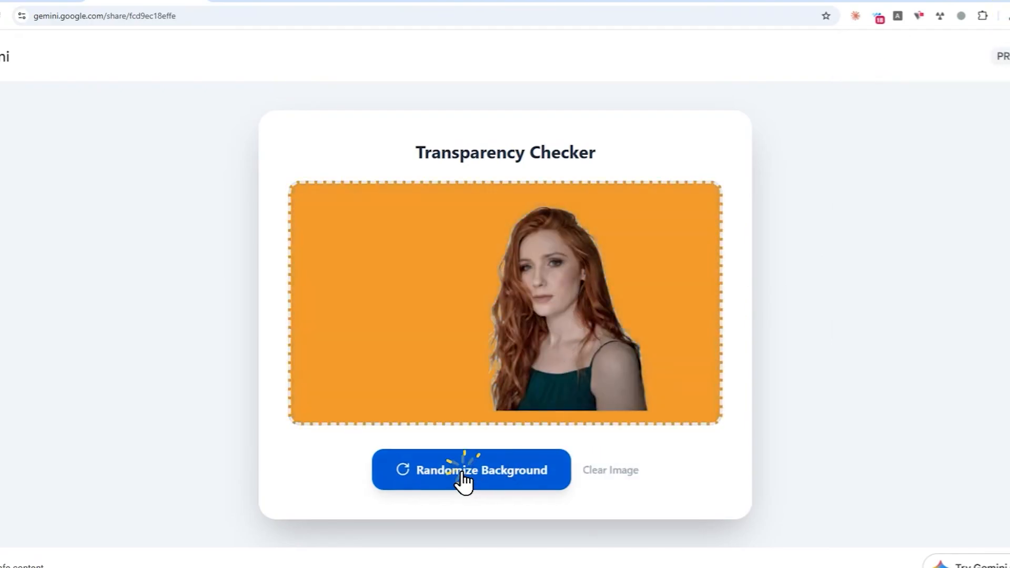
click(462, 474)
click(462, 476)
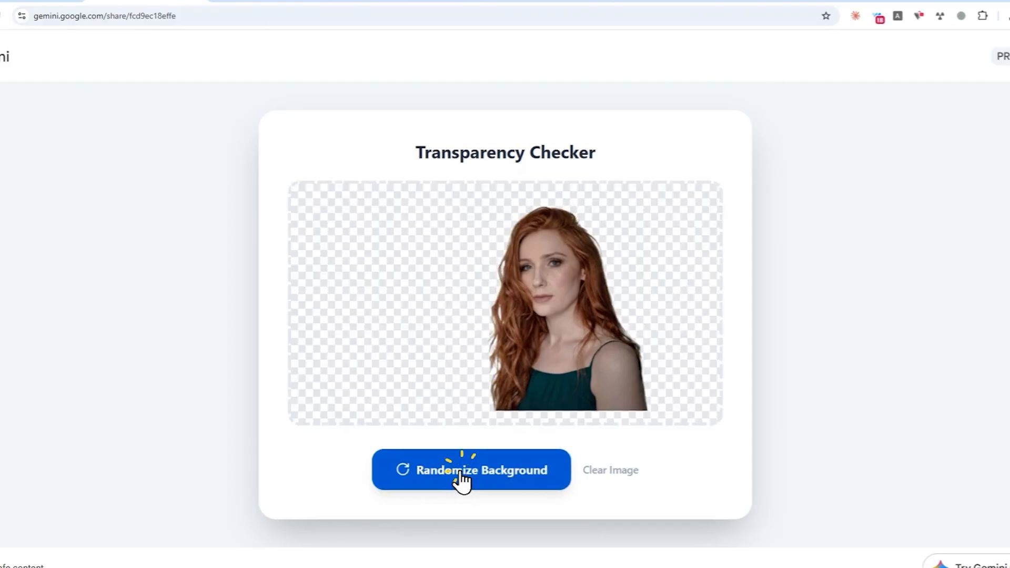
click(462, 476)
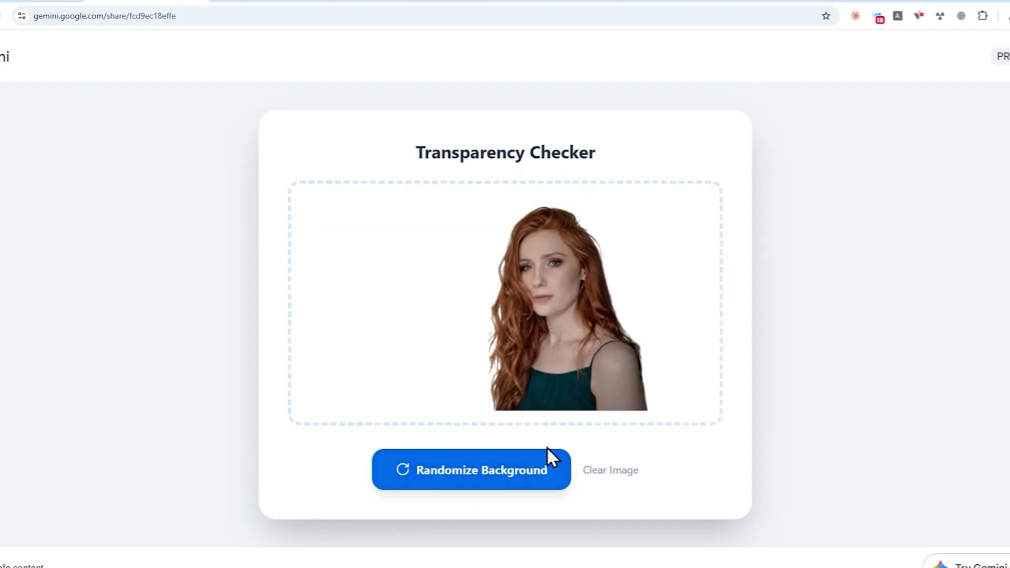
click(740, 7)
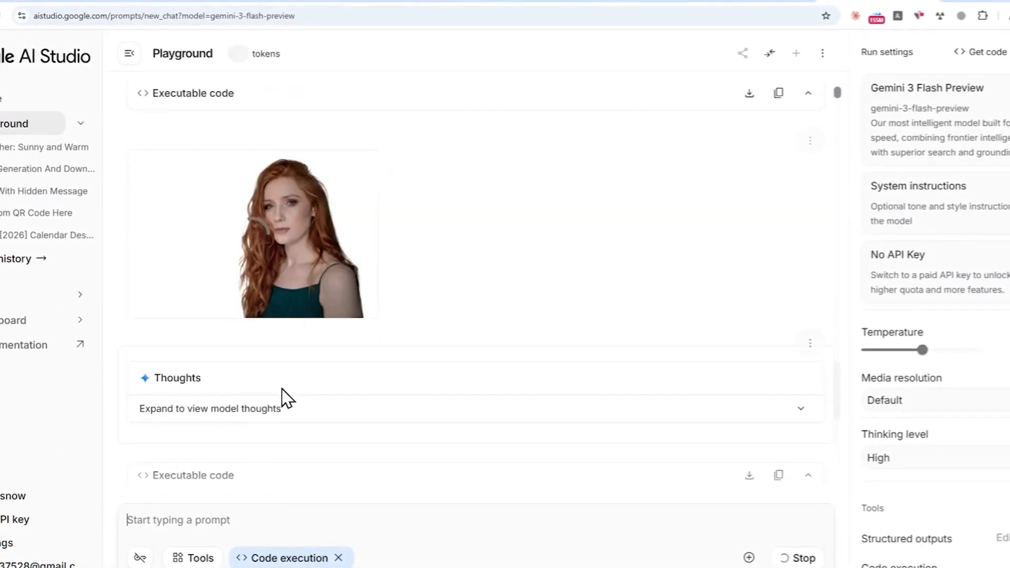
Step: Keep the Thinking level set to High
mouse_move(314, 260)
click(921, 457)
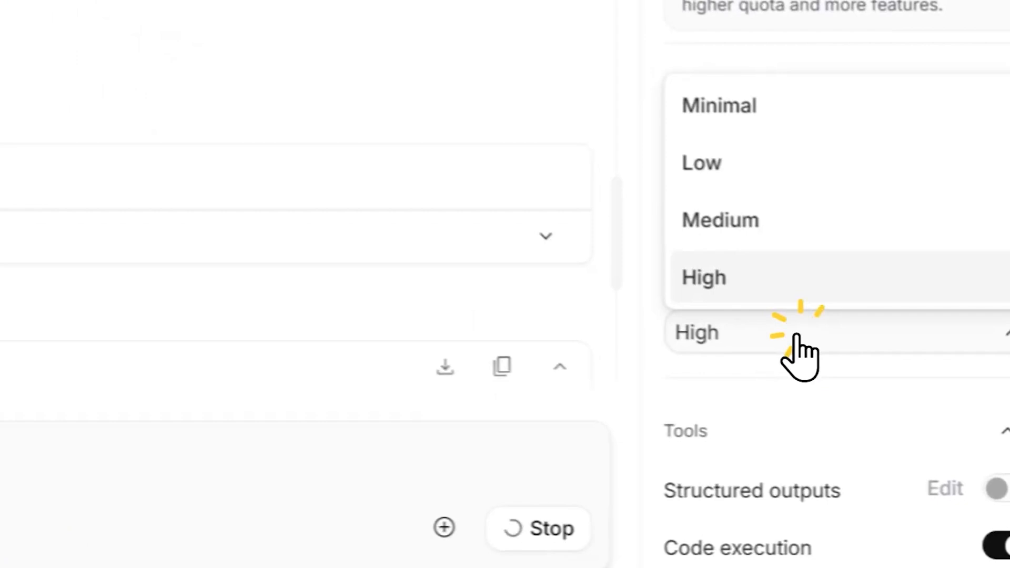
click(924, 451)
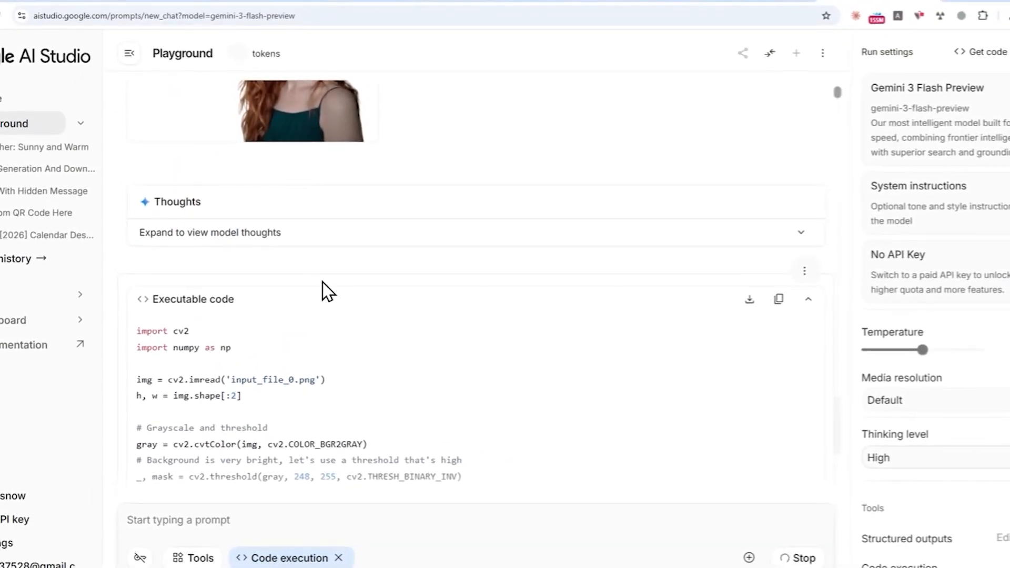
Step: Scroll through the generated executable code, then return to the PureEraser app in Gemini
scroll(362, 319, down, 4)
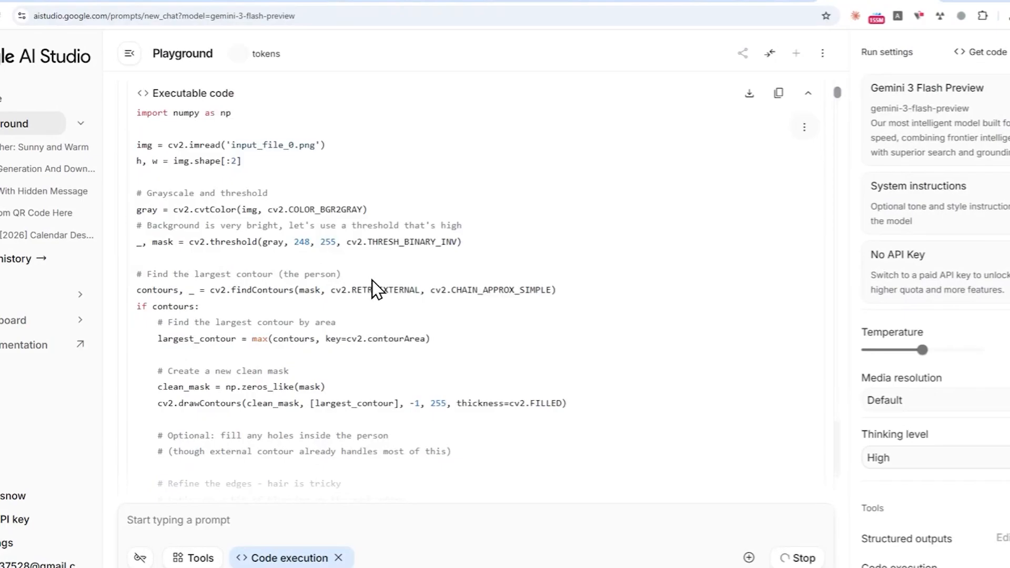
scroll(375, 289, down, 4)
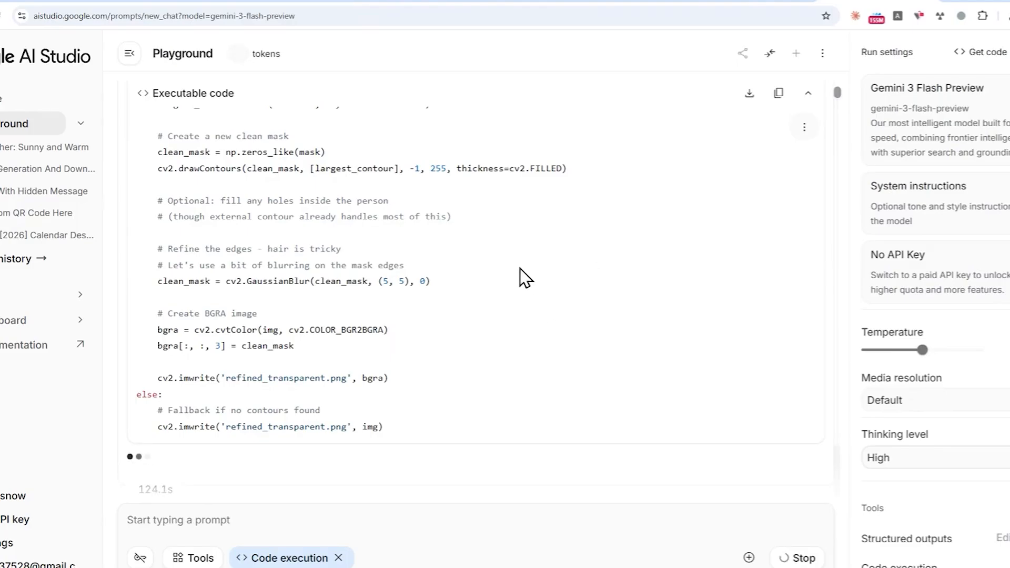
scroll(504, 284, up, 5)
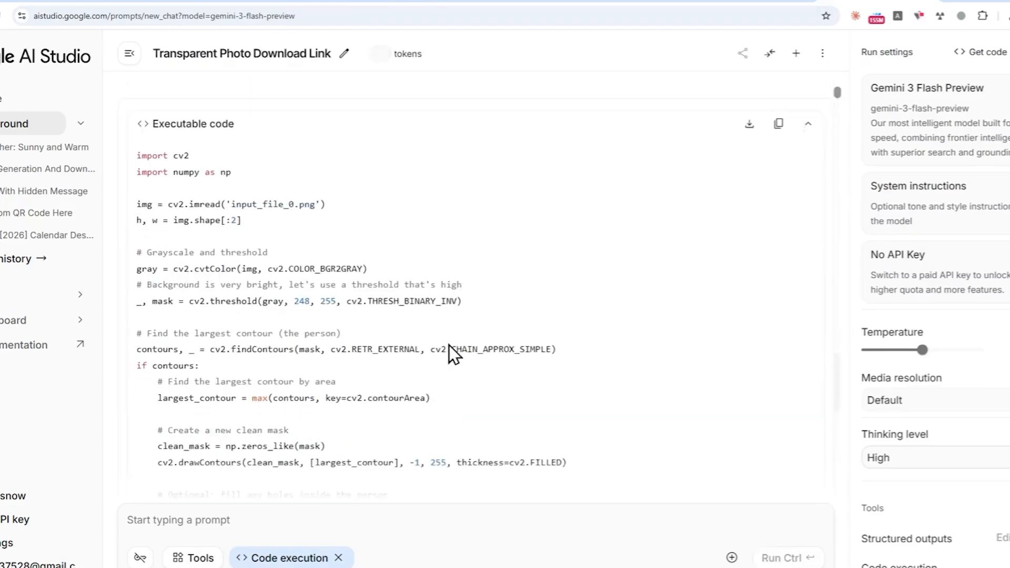
click(274, 556)
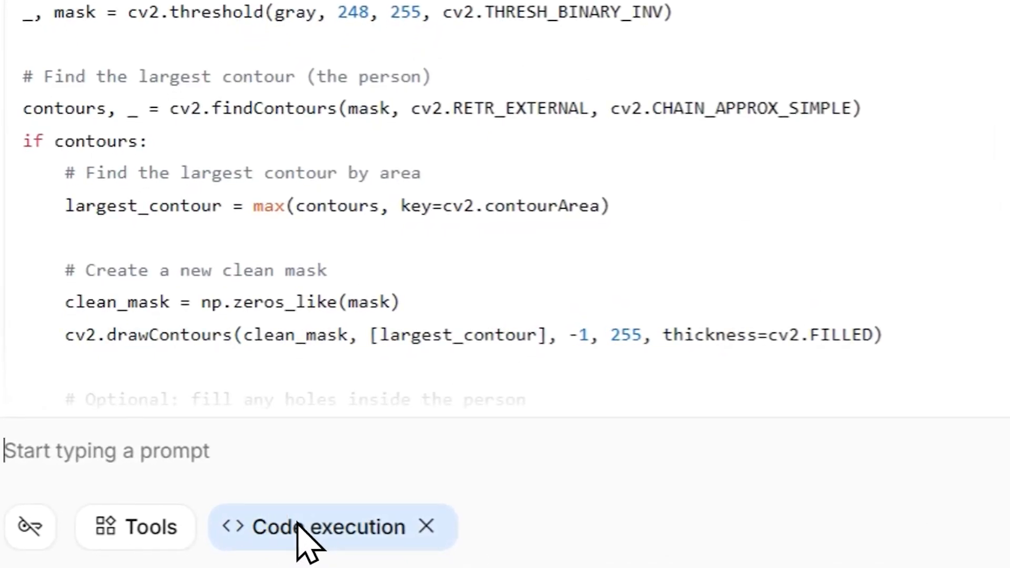
click(527, 2)
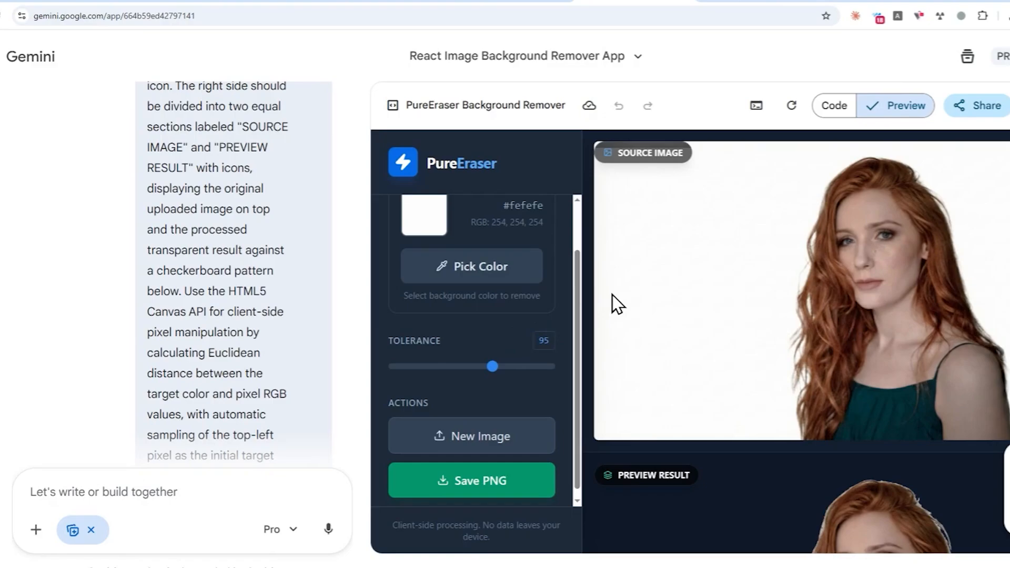
Step: Scroll the AI Studio reply to the background-free portrait and its download link
scroll(547, 261, up, 1)
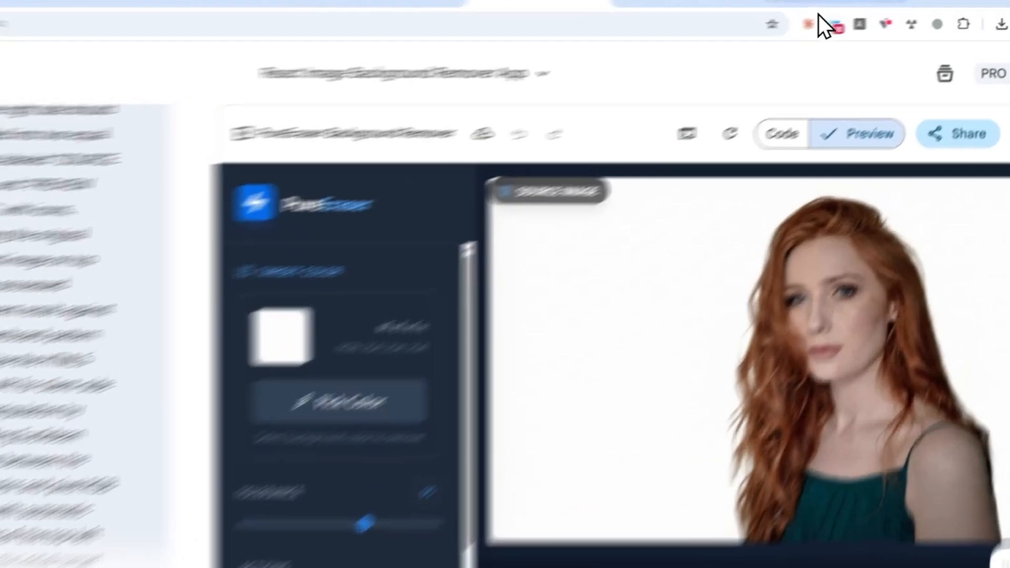
click(863, 1)
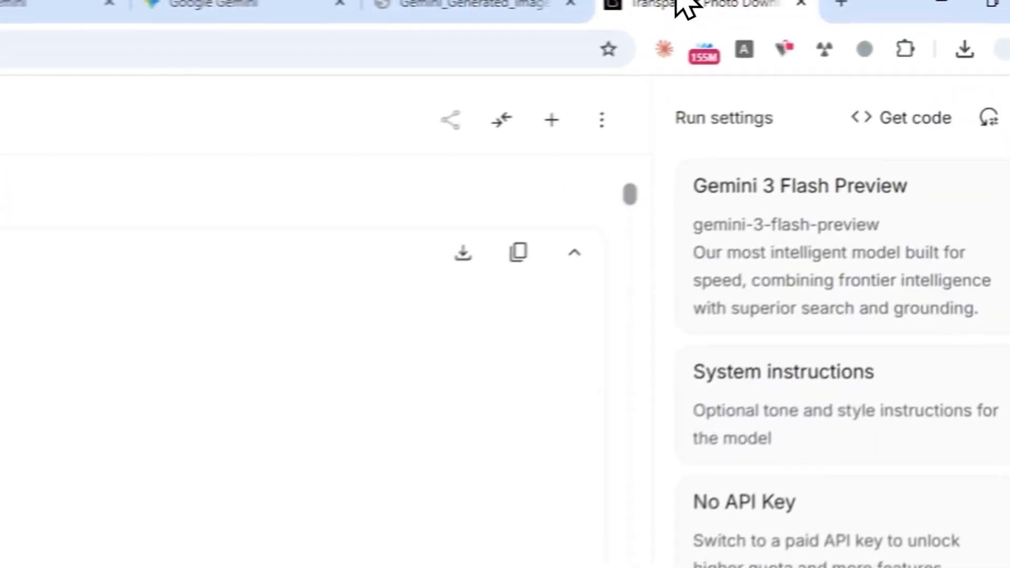
scroll(319, 422, down, 10)
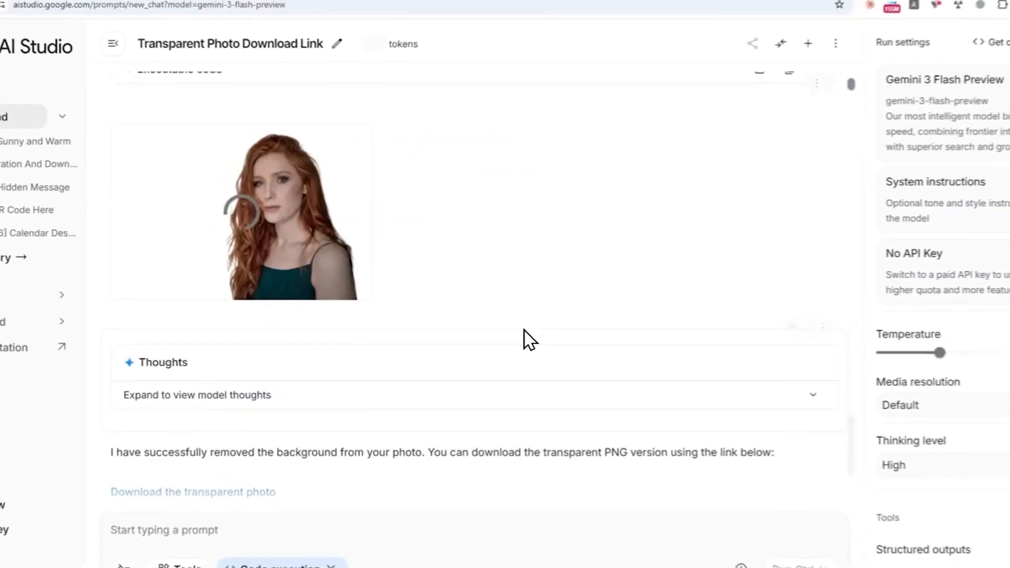
scroll(524, 330, down, 2)
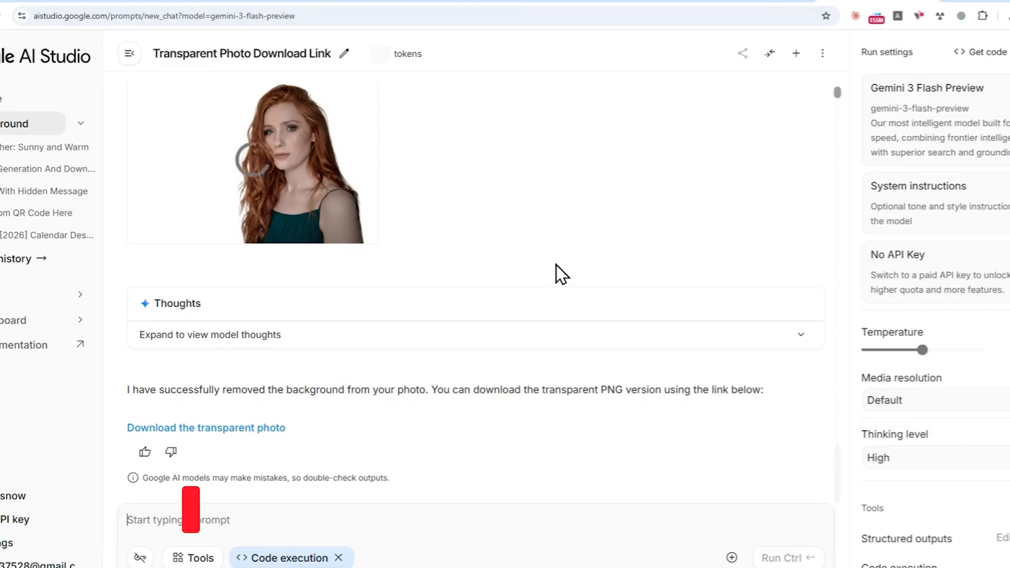
scroll(310, 316, up, 3)
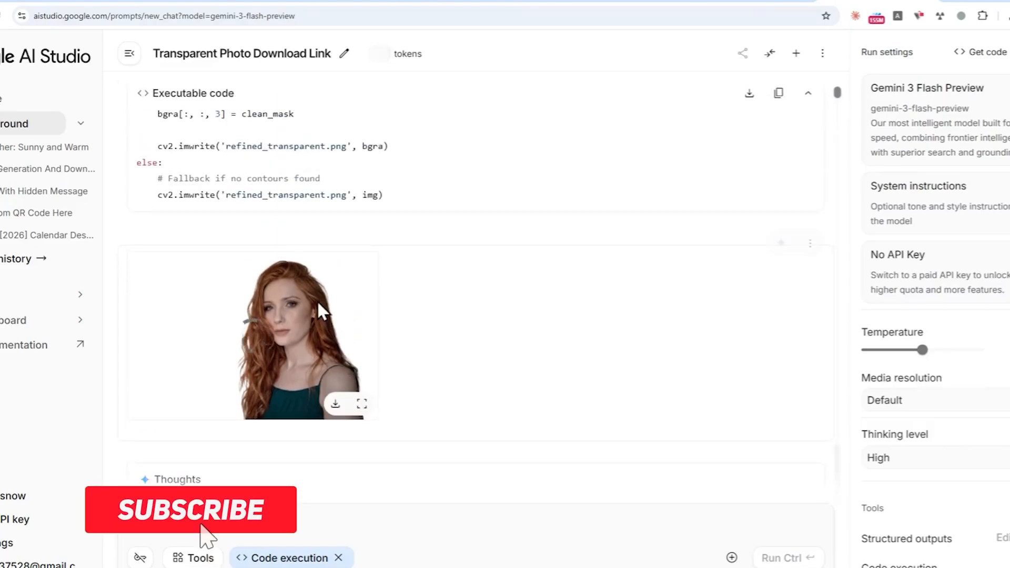
Step: Cycle the Transparency Checker backgrounds until the portrait shows over a dark checkerboard
click(158, 1)
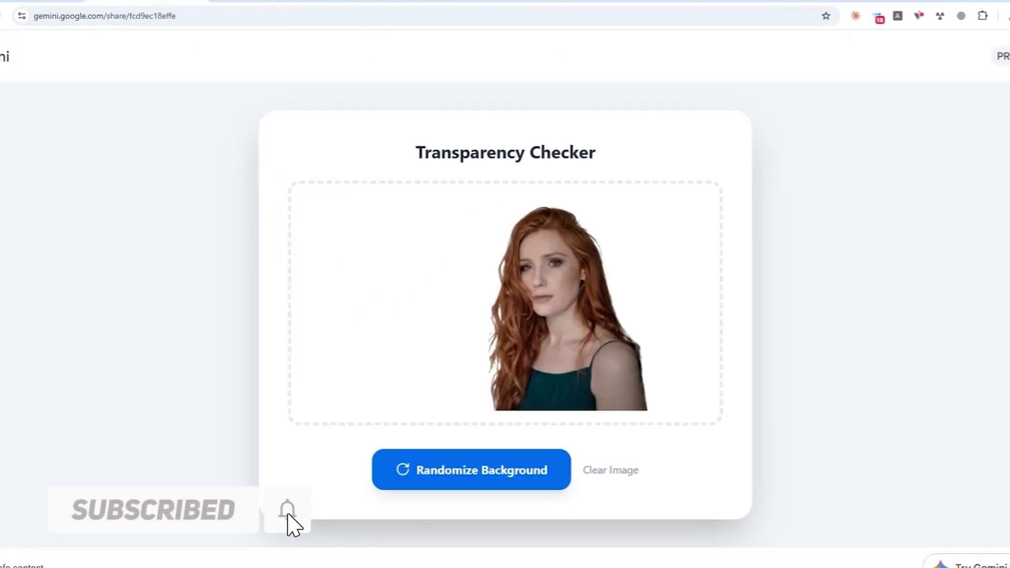
click(489, 481)
click(484, 484)
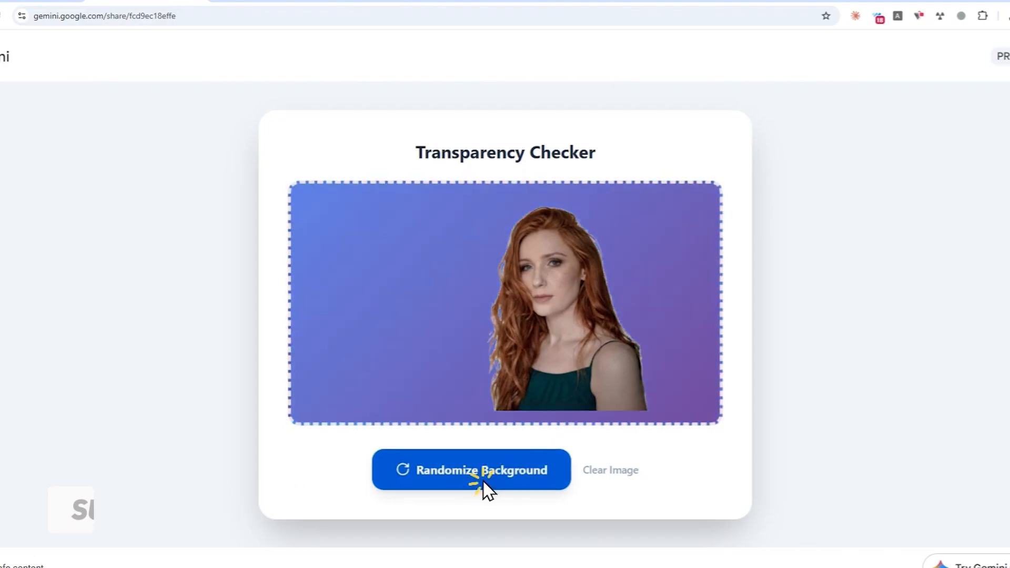
click(481, 479)
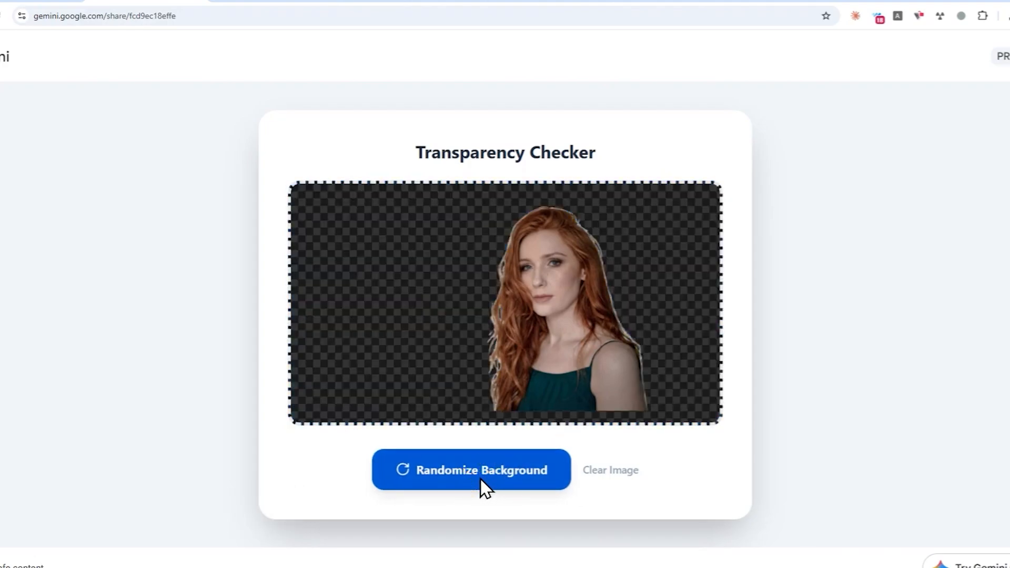